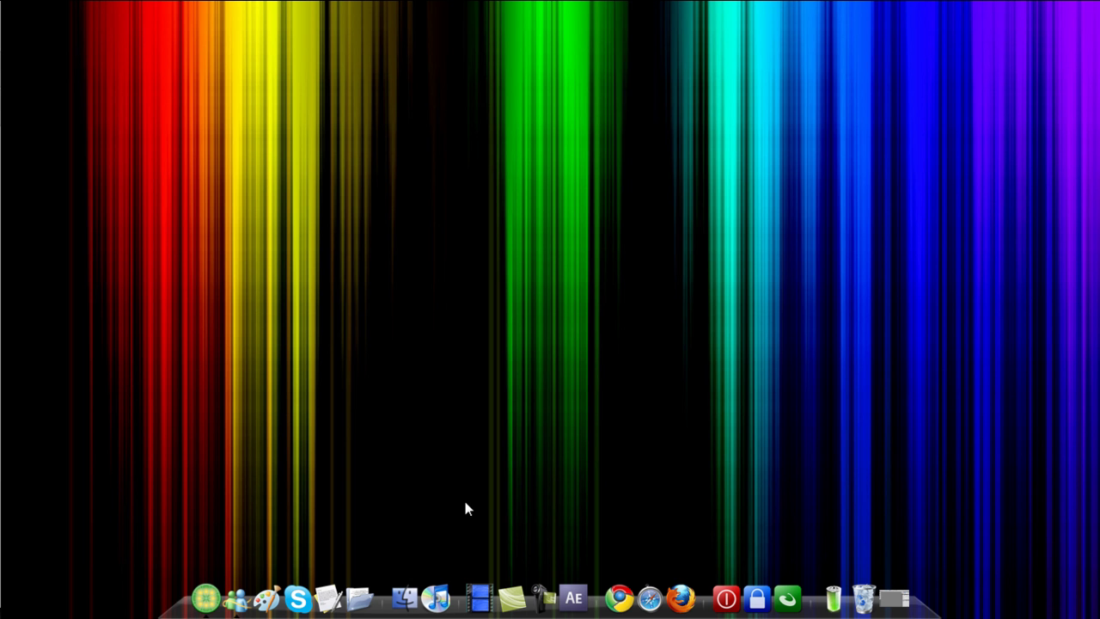
Launch redsn0w.exe from the redsn0w-win_0.9.4 folder.
click(359, 598)
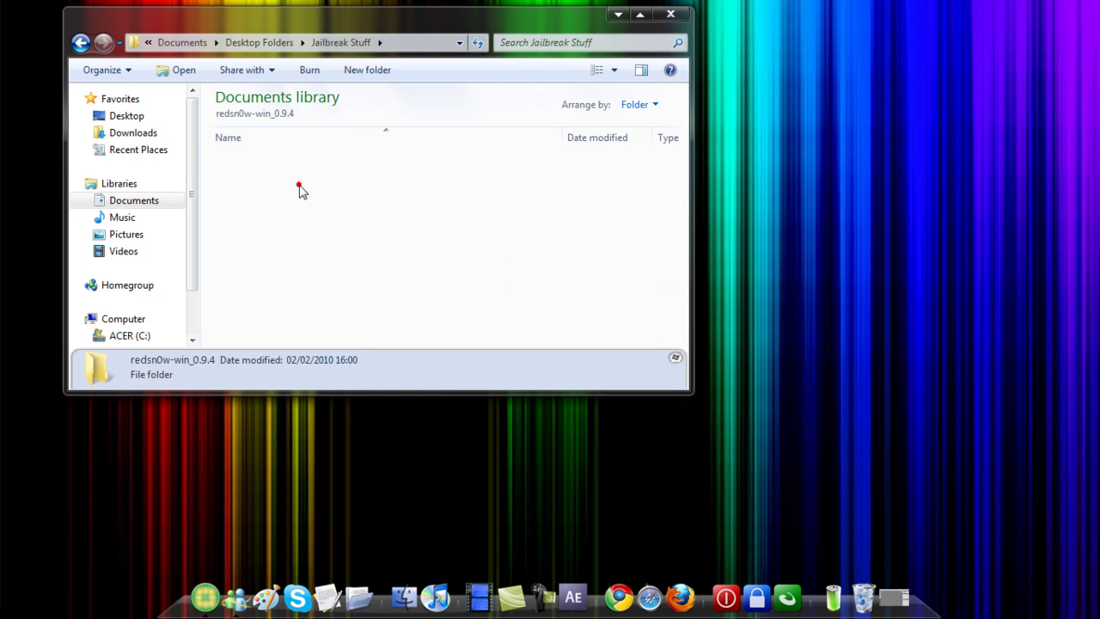
double_click(298, 187)
double_click(292, 212)
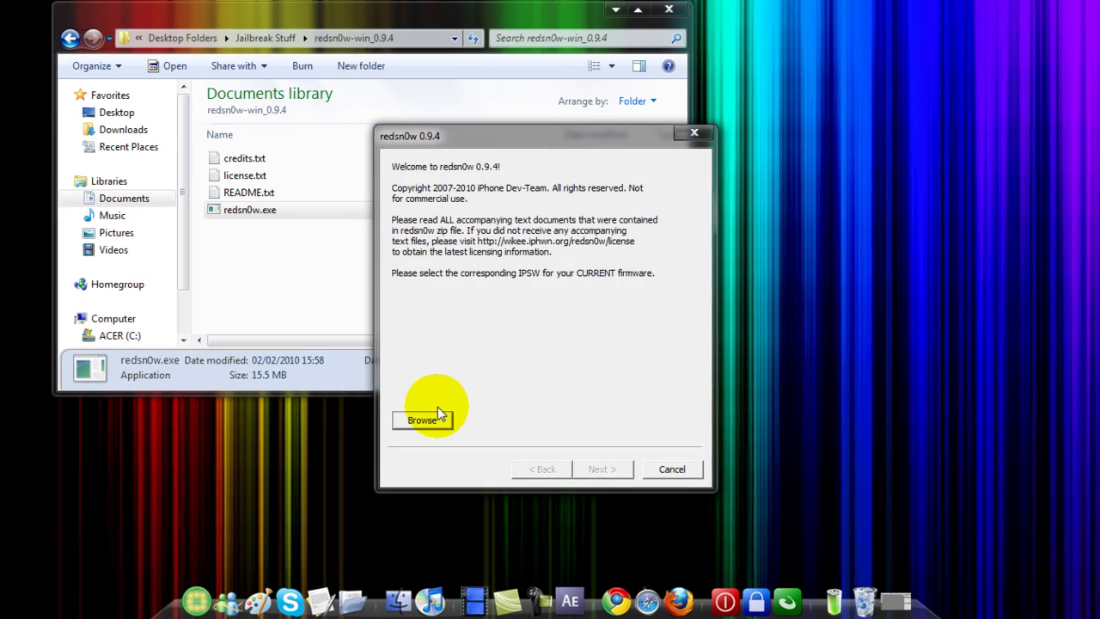
Load iPod2,1_3.1.2_7D11_Restore.ipsw from Jailbreak Stuff, answer it's not an MC model, and continue.
click(434, 418)
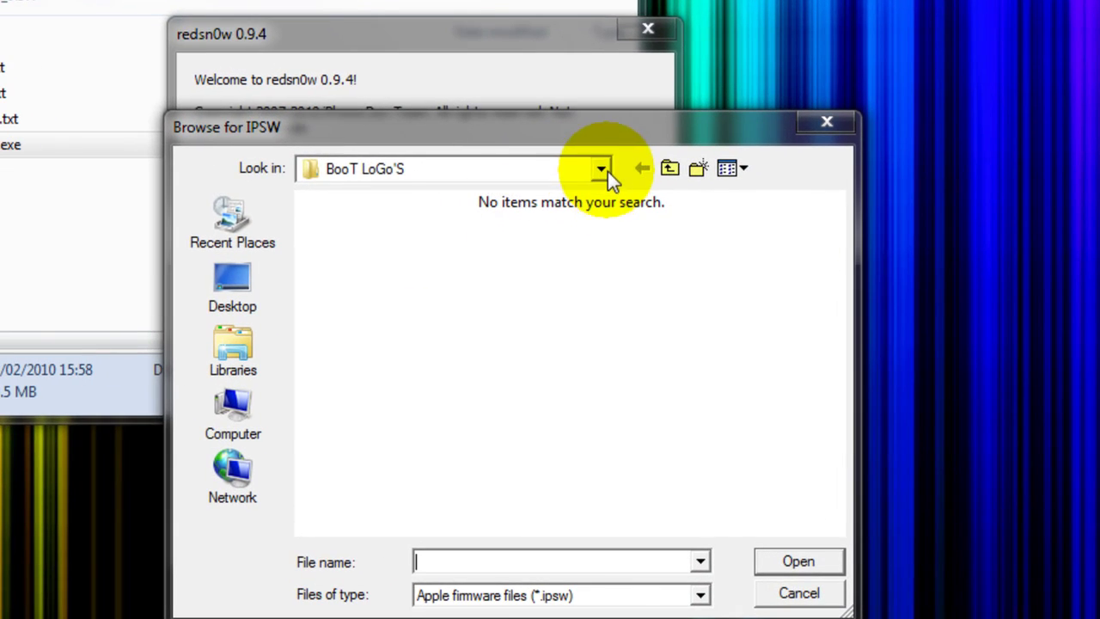
click(605, 170)
click(499, 329)
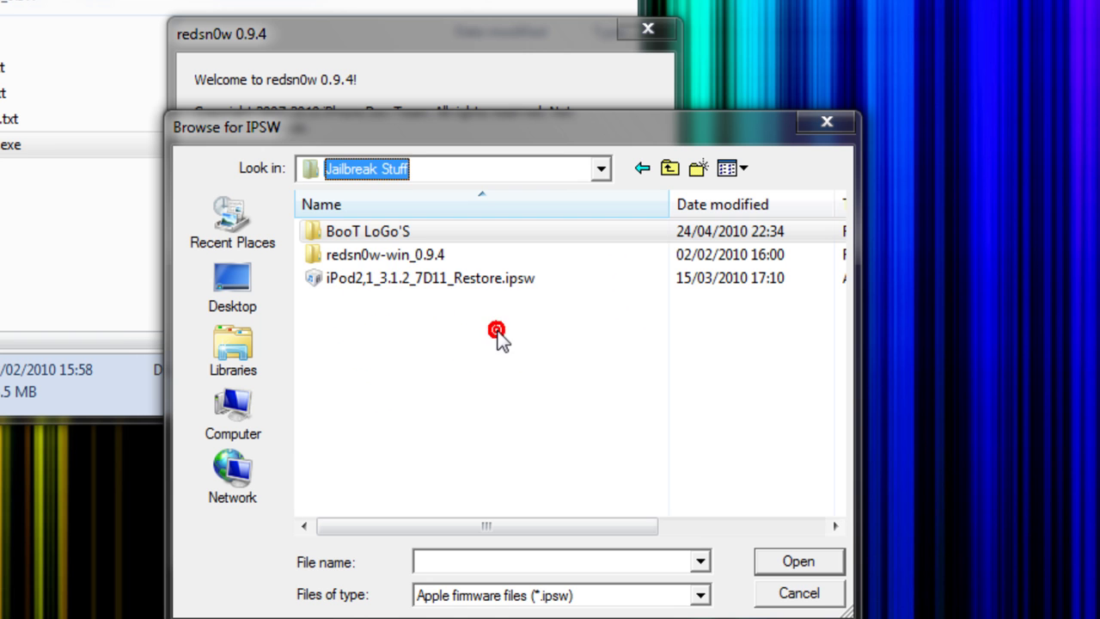
click(407, 284)
double_click(409, 284)
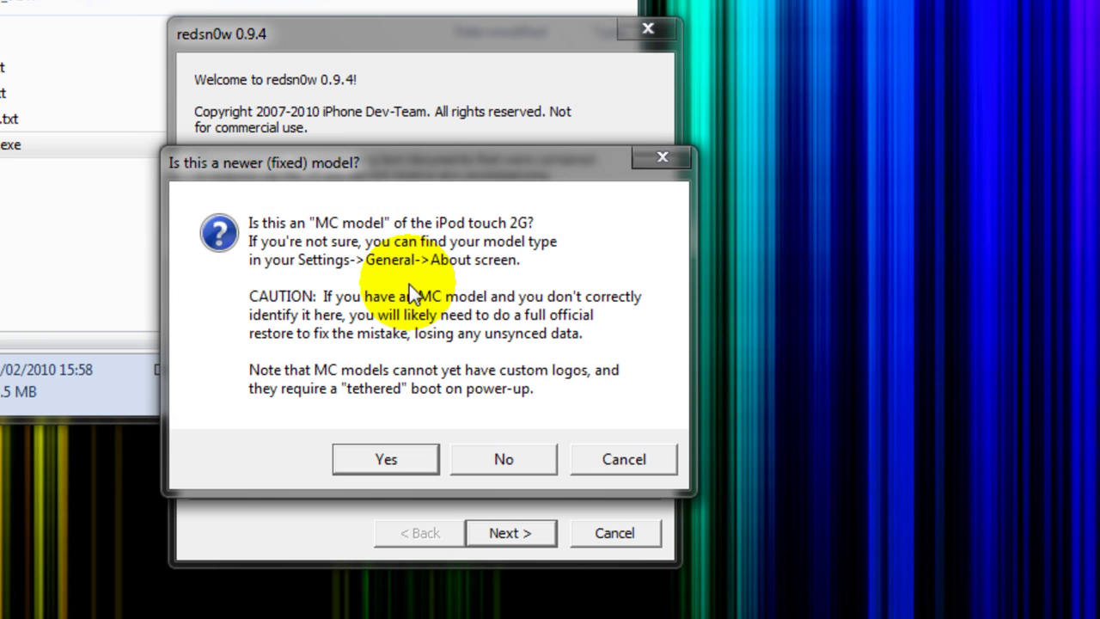
click(515, 471)
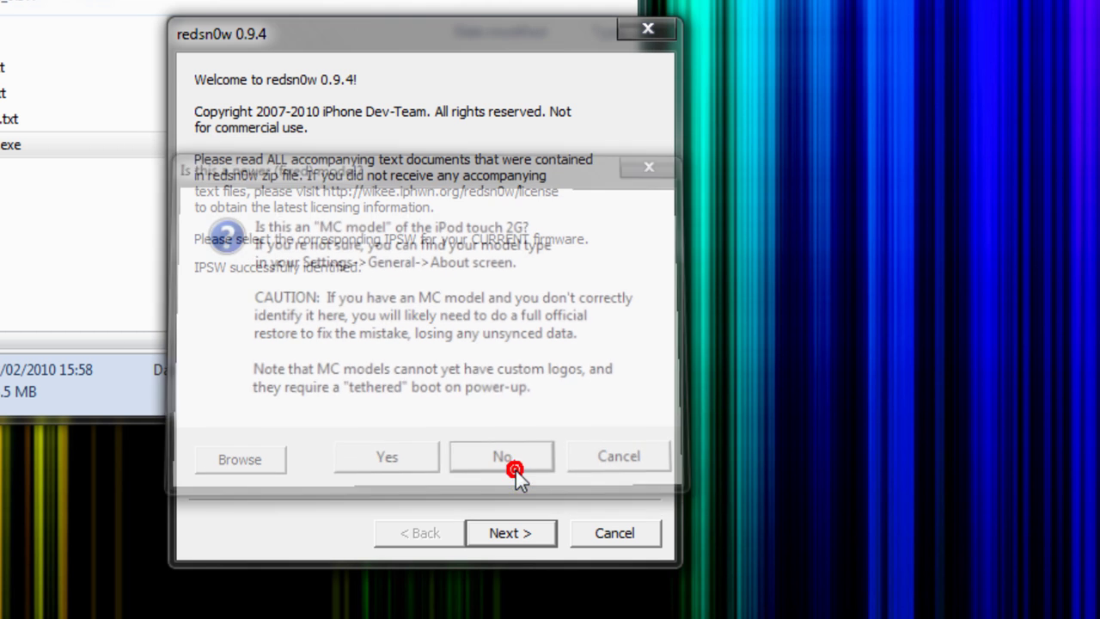
click(496, 531)
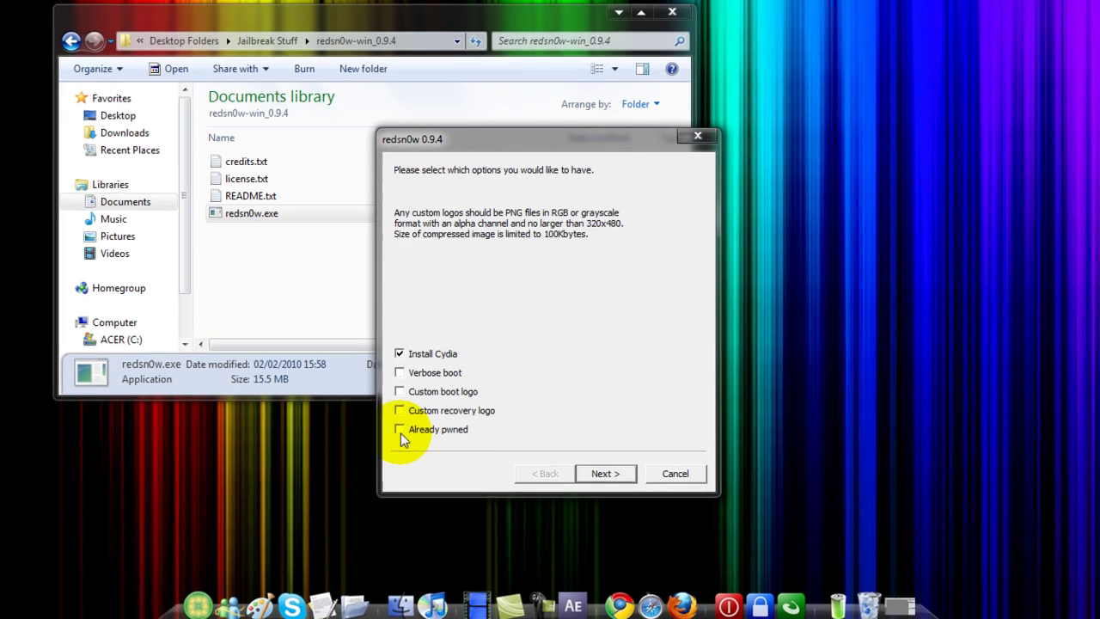
Enable Already pwned and Custom boot logo, pick Windows.png from BooT LoGo'S, and dismiss the too-large error.
click(400, 431)
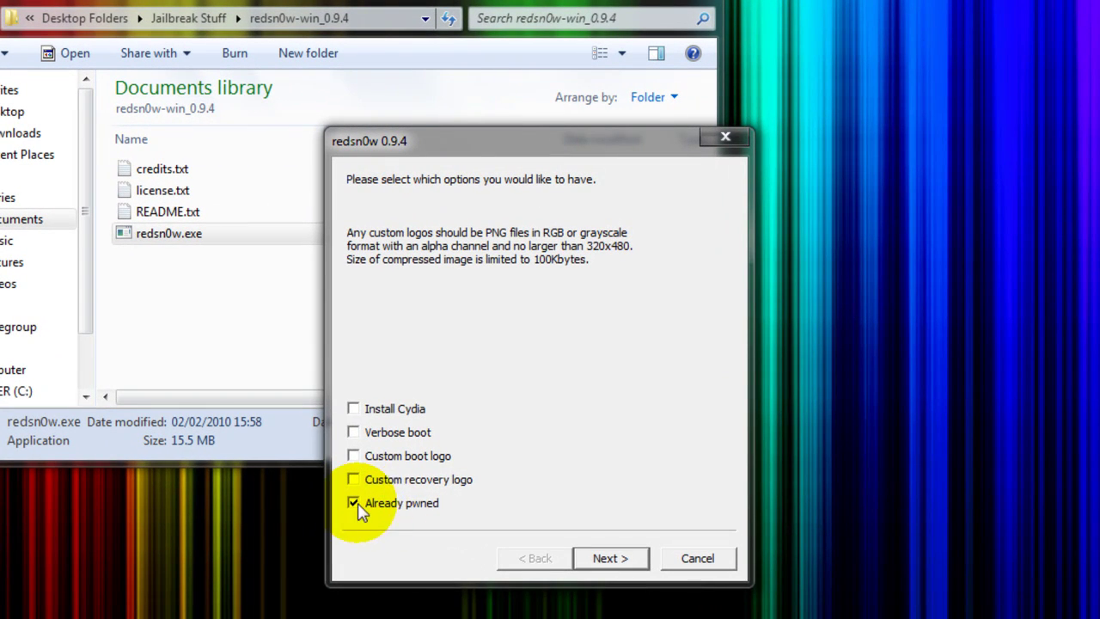
click(353, 456)
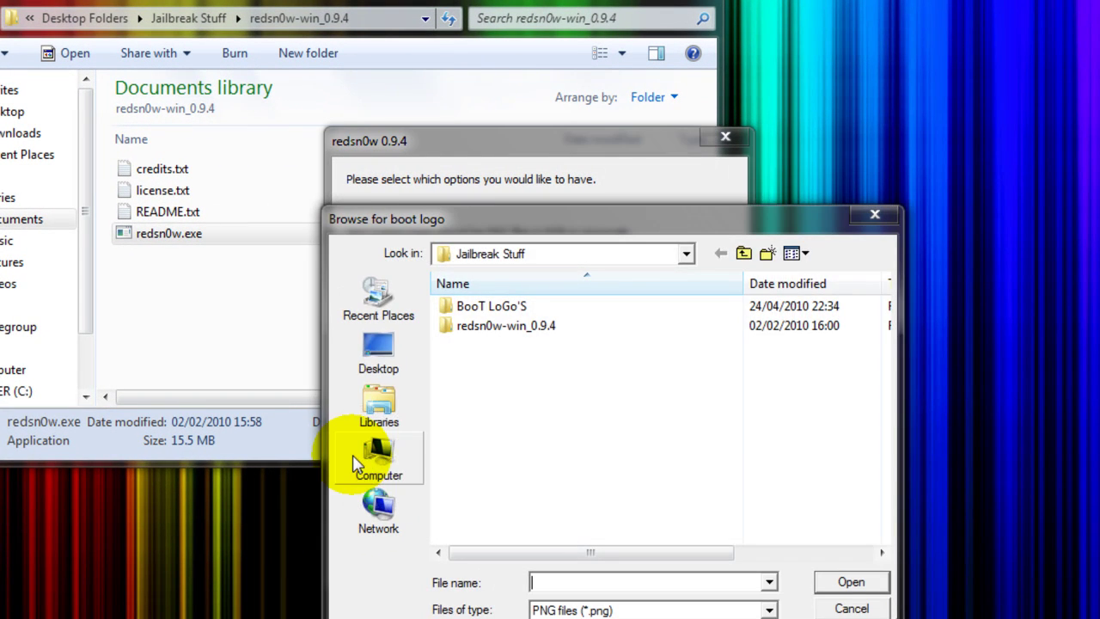
double_click(508, 308)
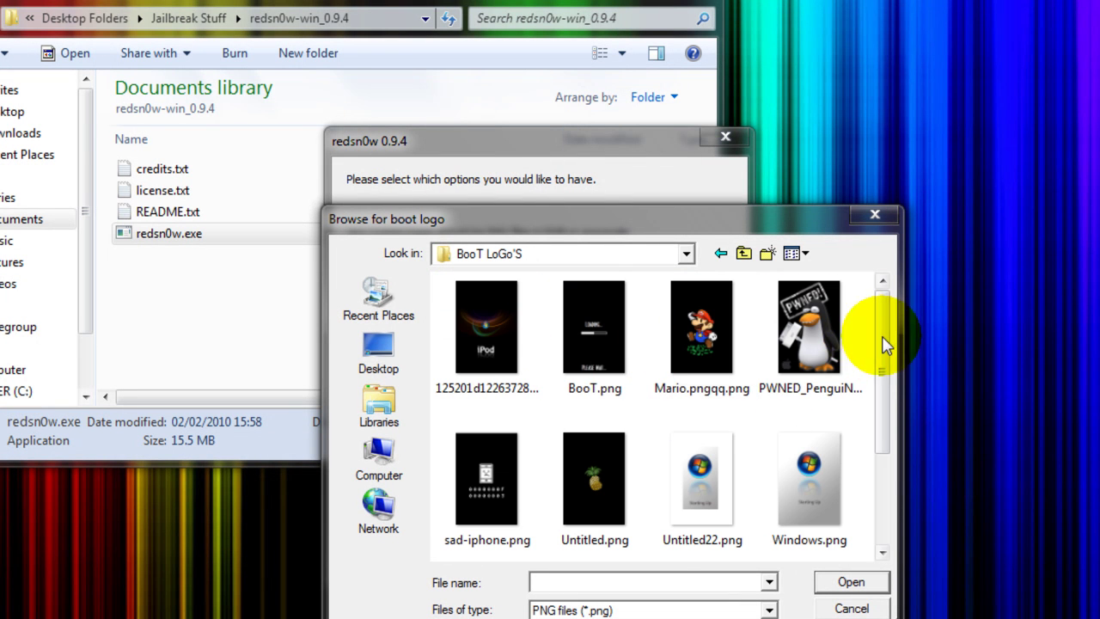
drag(881, 340, 887, 402)
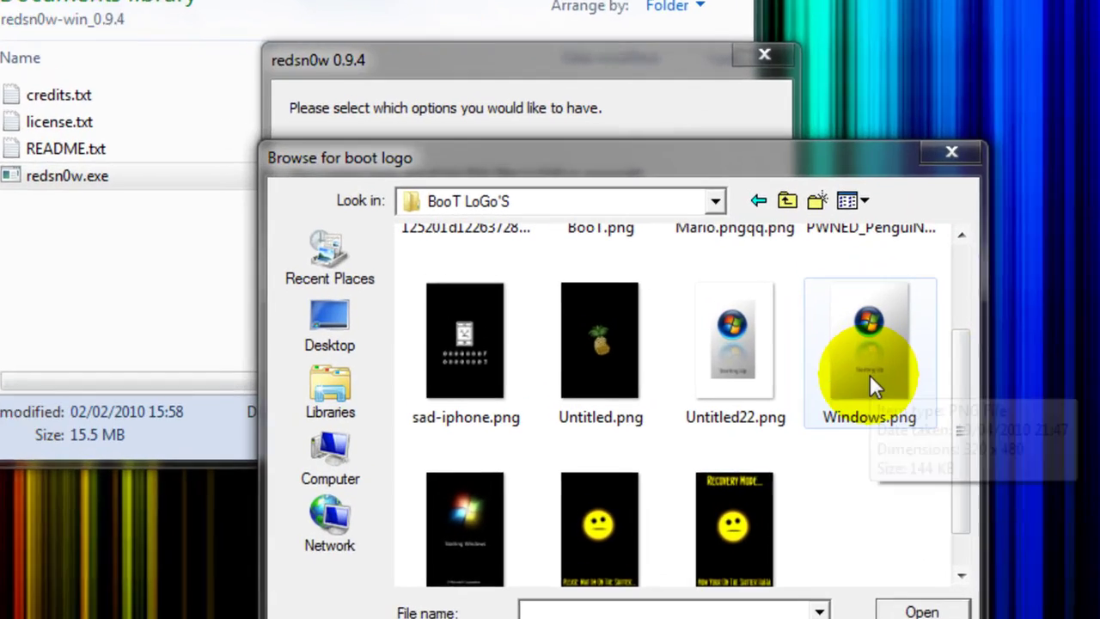
double_click(870, 383)
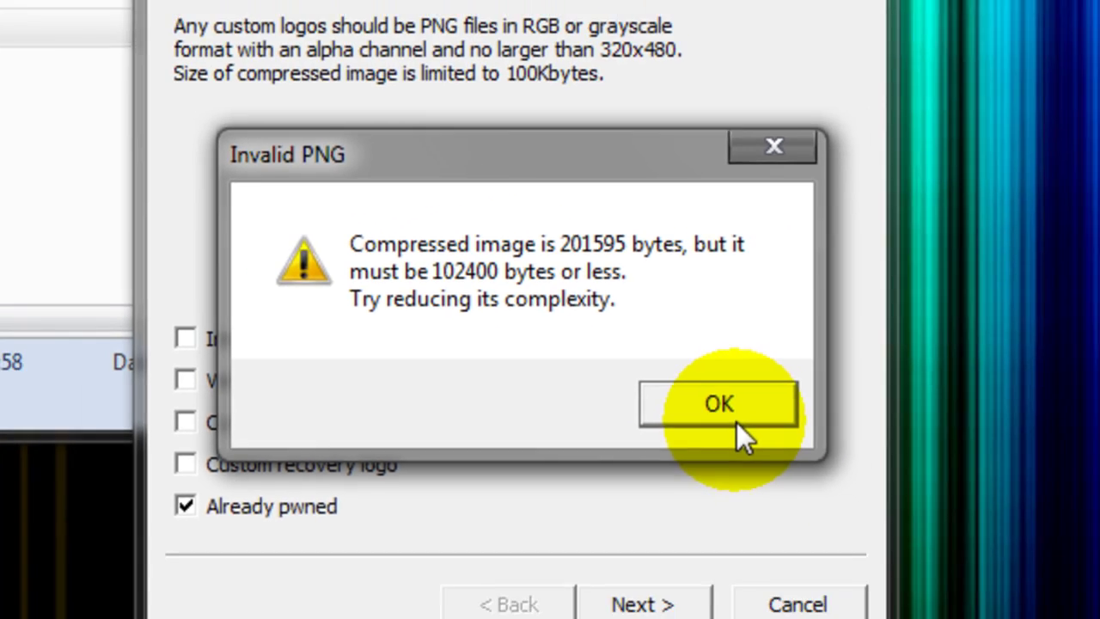
click(735, 420)
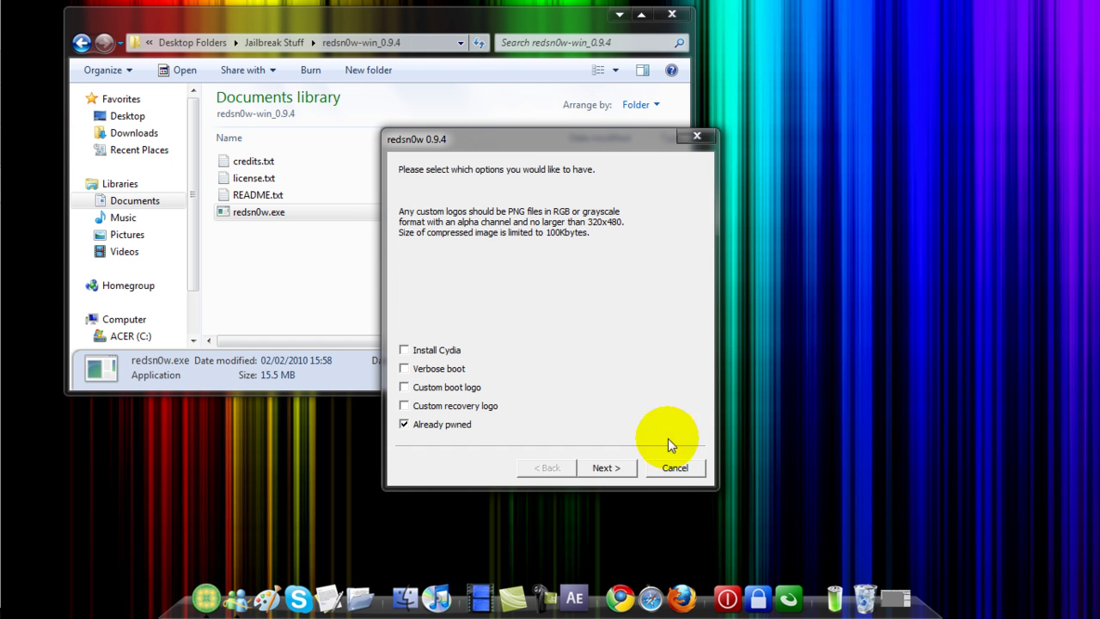
Cancel redsn0w, close the redsn0w folder window, and restore Photoshop from the dock.
click(669, 470)
drag(671, 307, 641, 131)
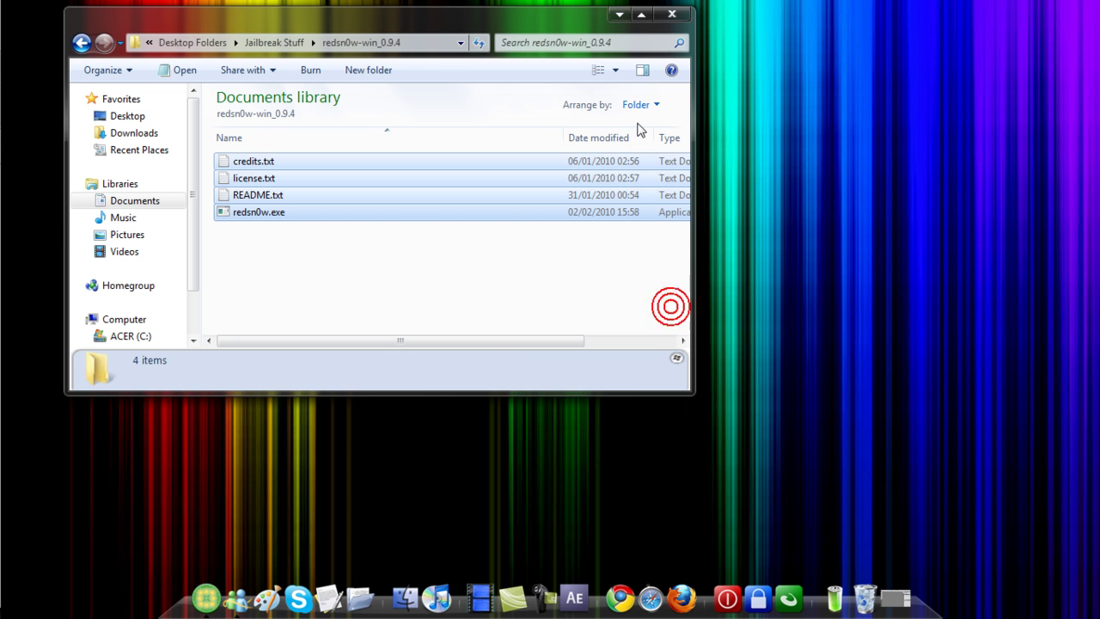
click(634, 19)
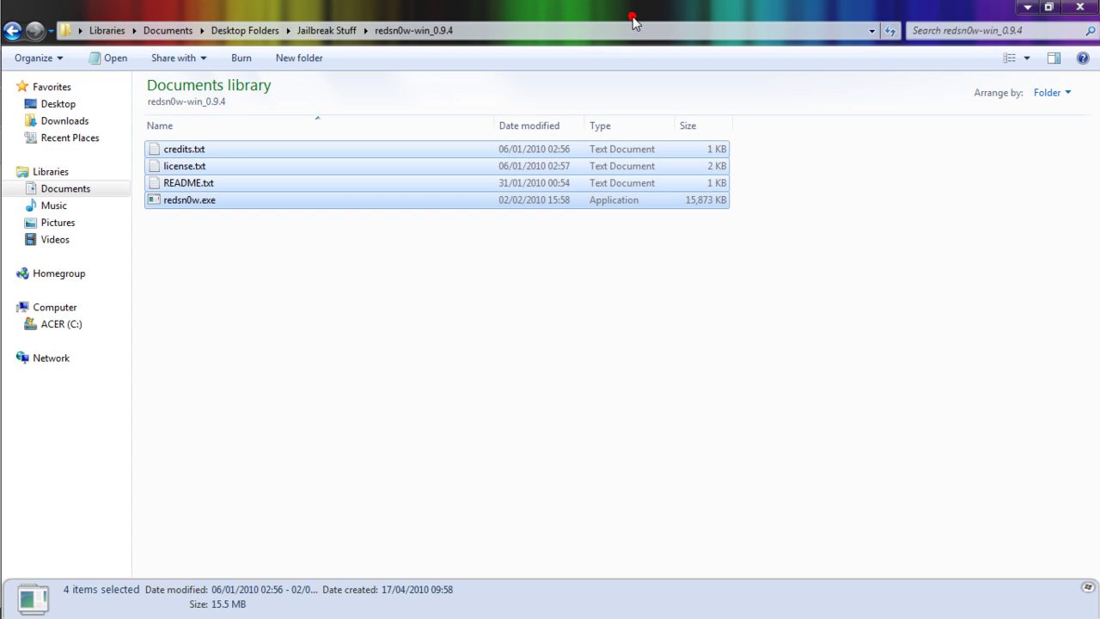
click(1023, 14)
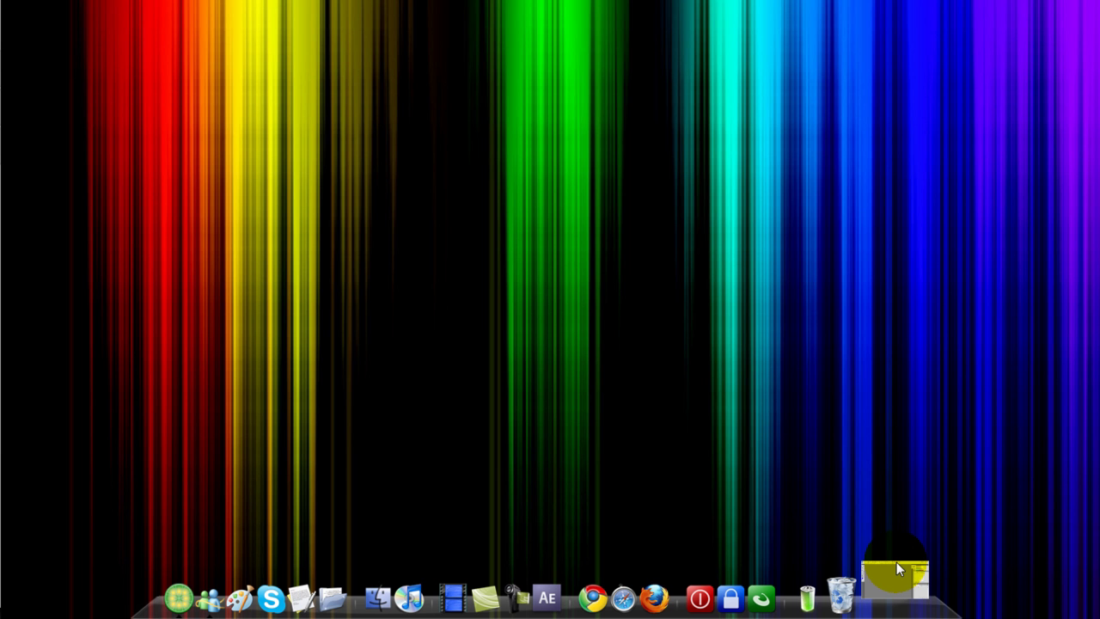
click(896, 562)
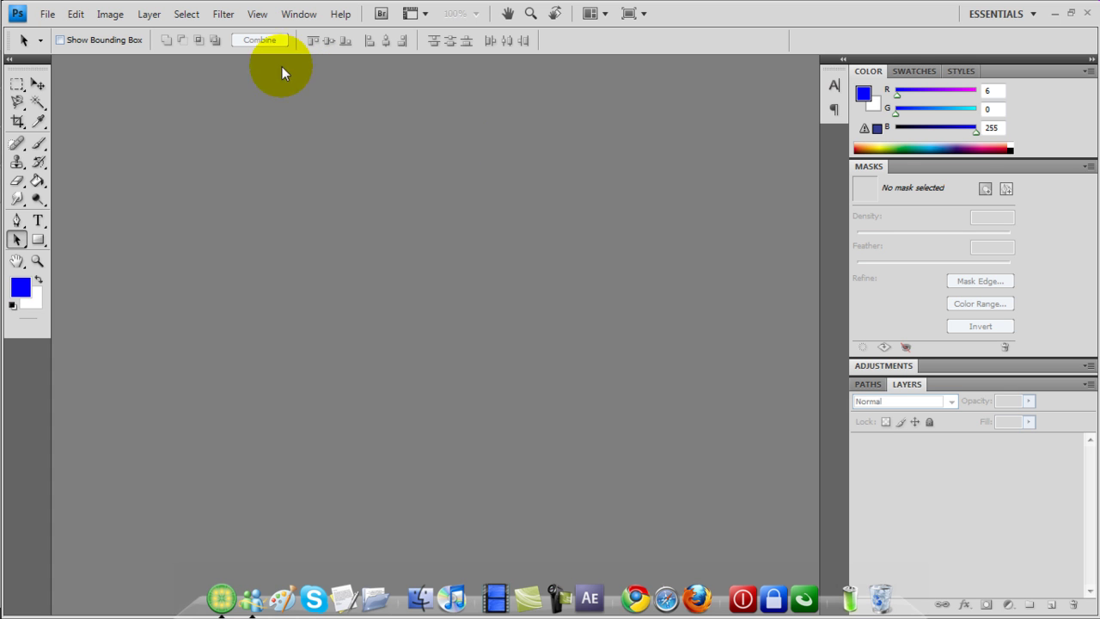
Open Windows.png from the BooT LoGo'S folder in Photoshop.
click(47, 14)
click(64, 48)
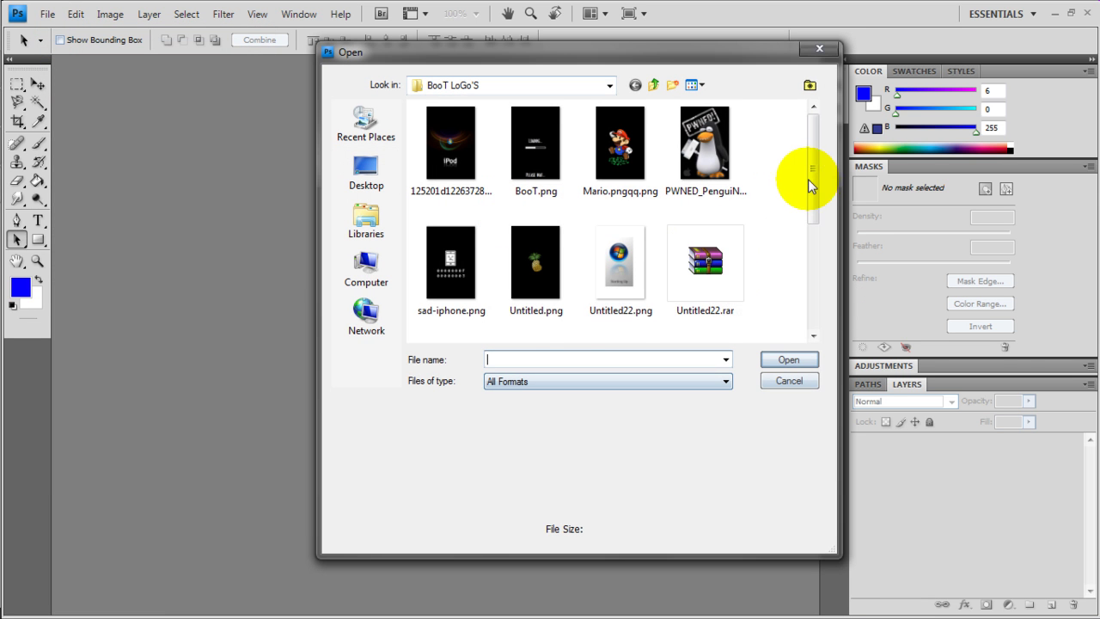
drag(813, 176, 810, 257)
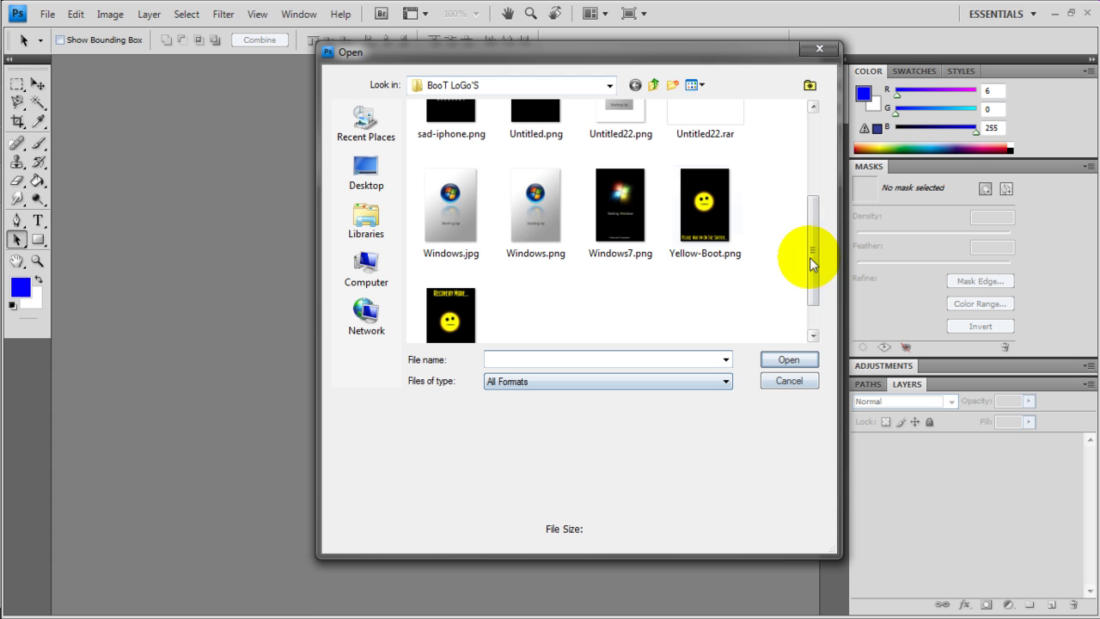
double_click(547, 254)
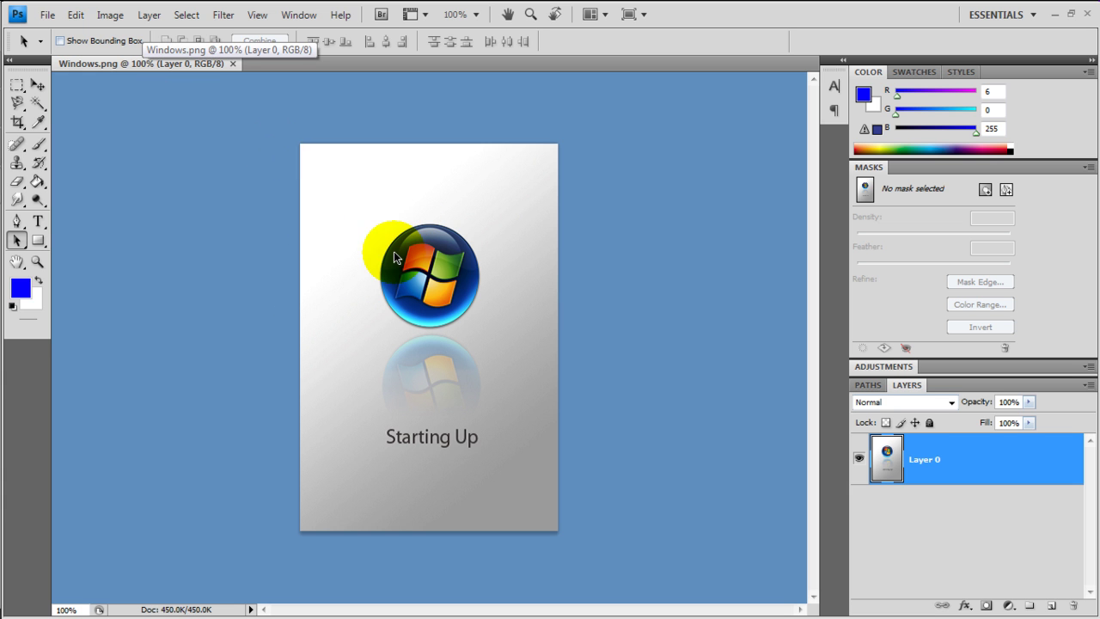
click(45, 15)
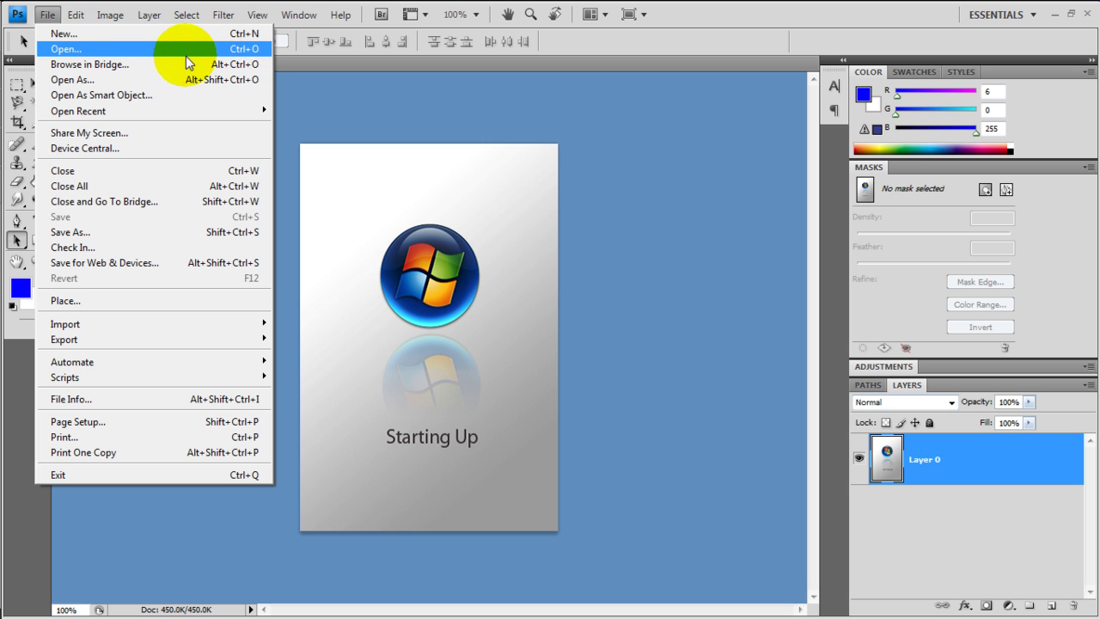
Confirm in Image Size that the image is 320×480 pixels, leaving it unchanged.
click(399, 121)
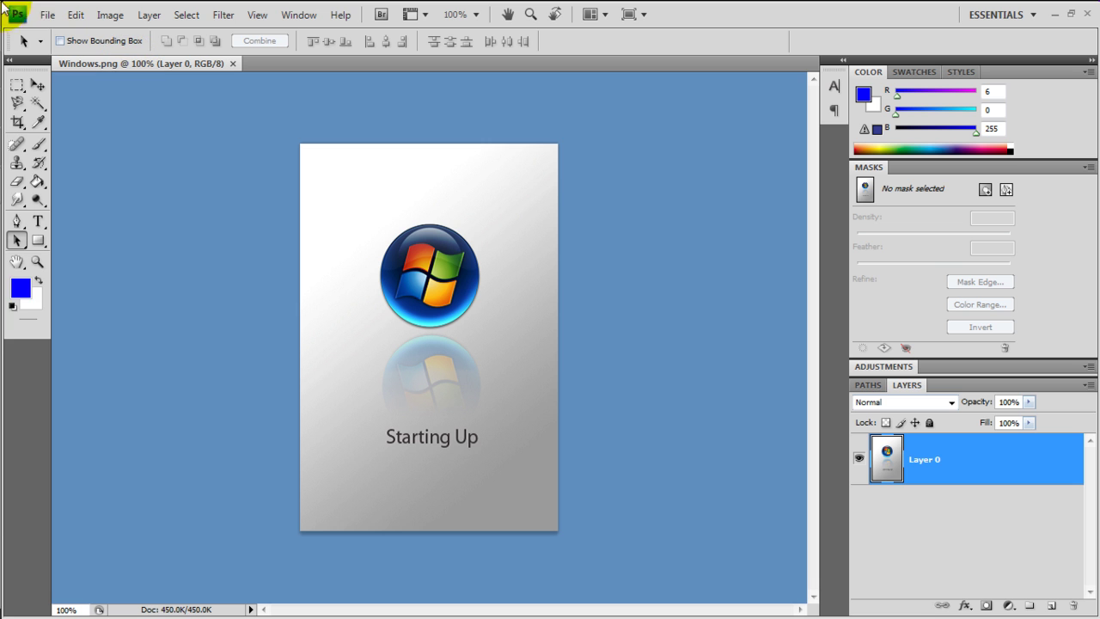
click(57, 16)
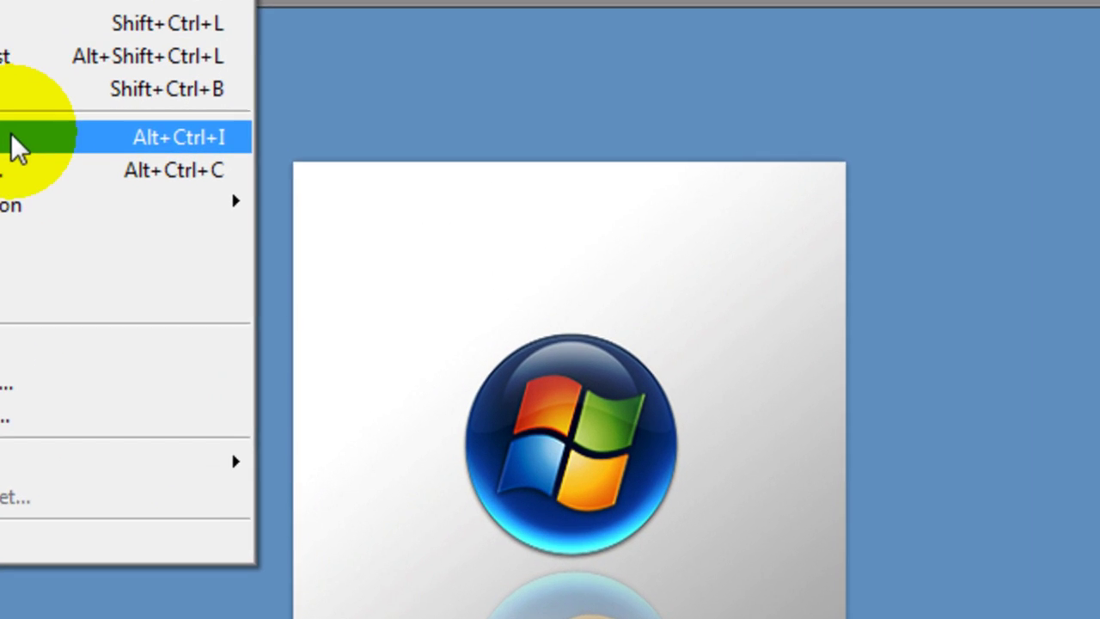
click(169, 136)
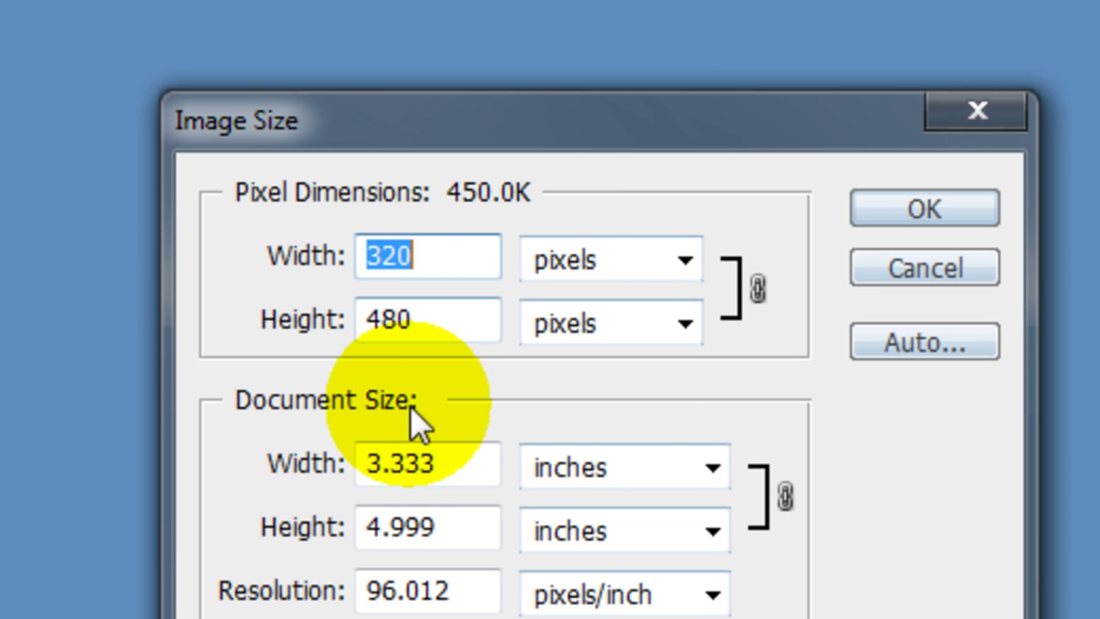
click(953, 207)
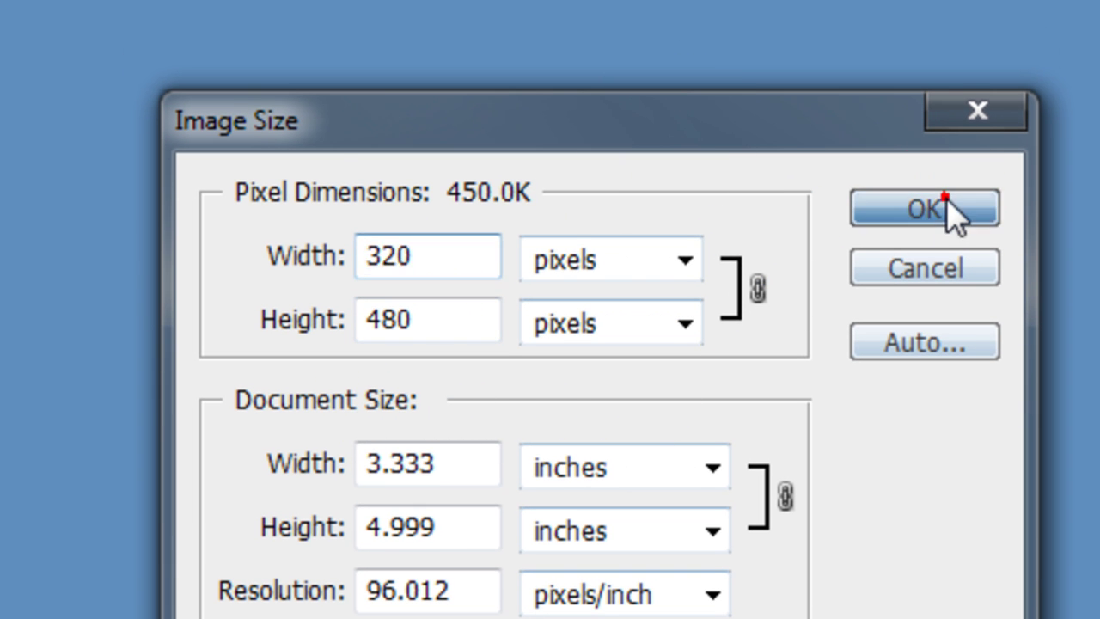
key(alt+f)
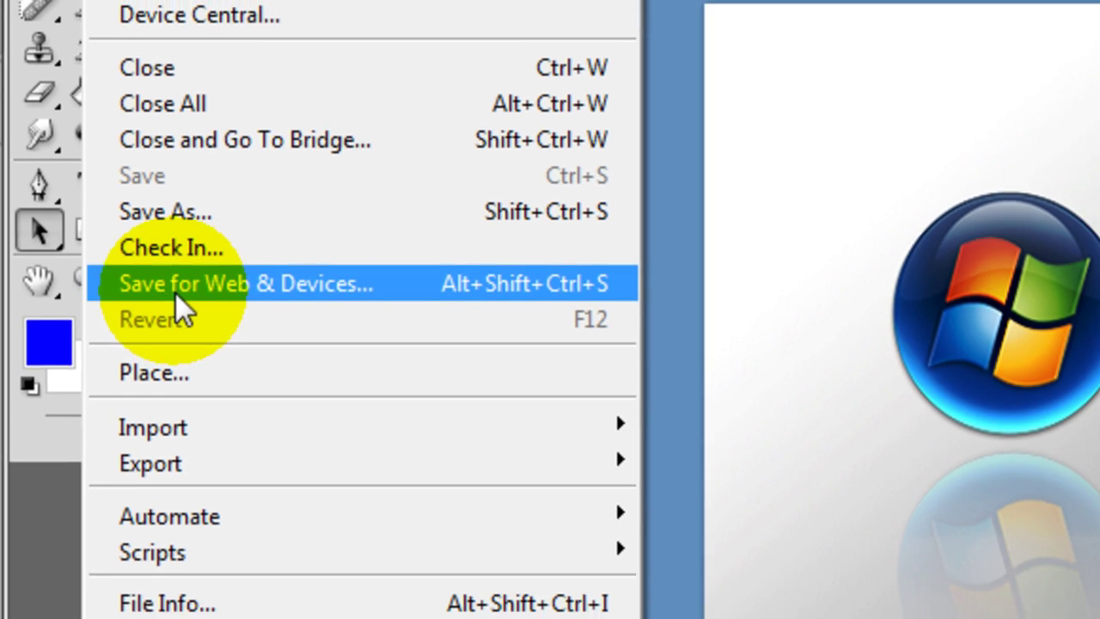
Open Save for Web & Devices and keep PNG-8 as the output format.
click(184, 297)
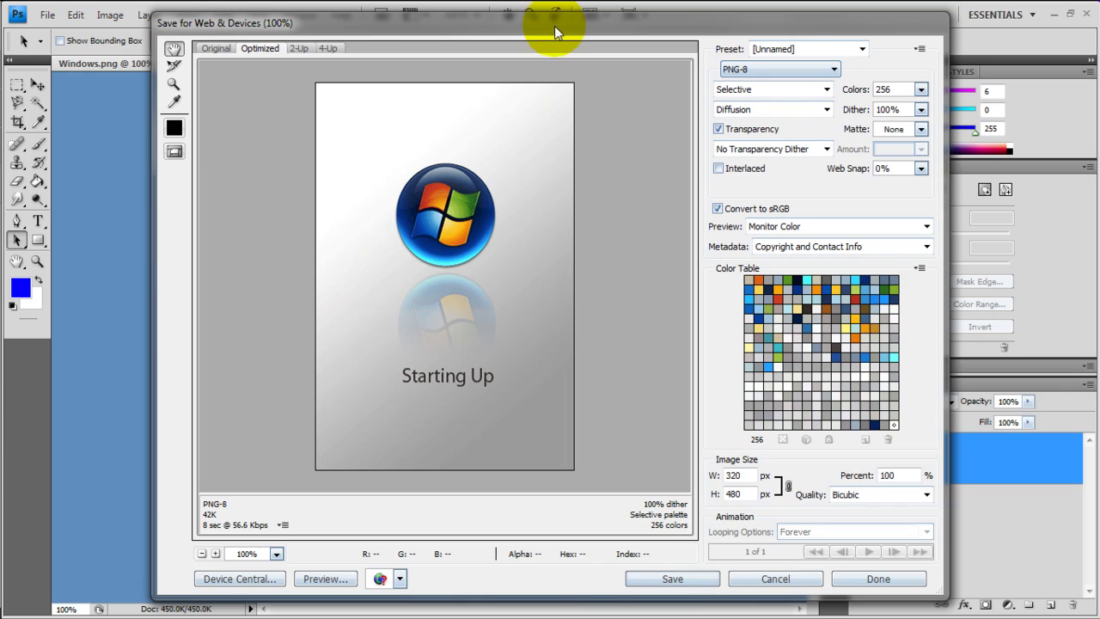
drag(555, 28, 491, 45)
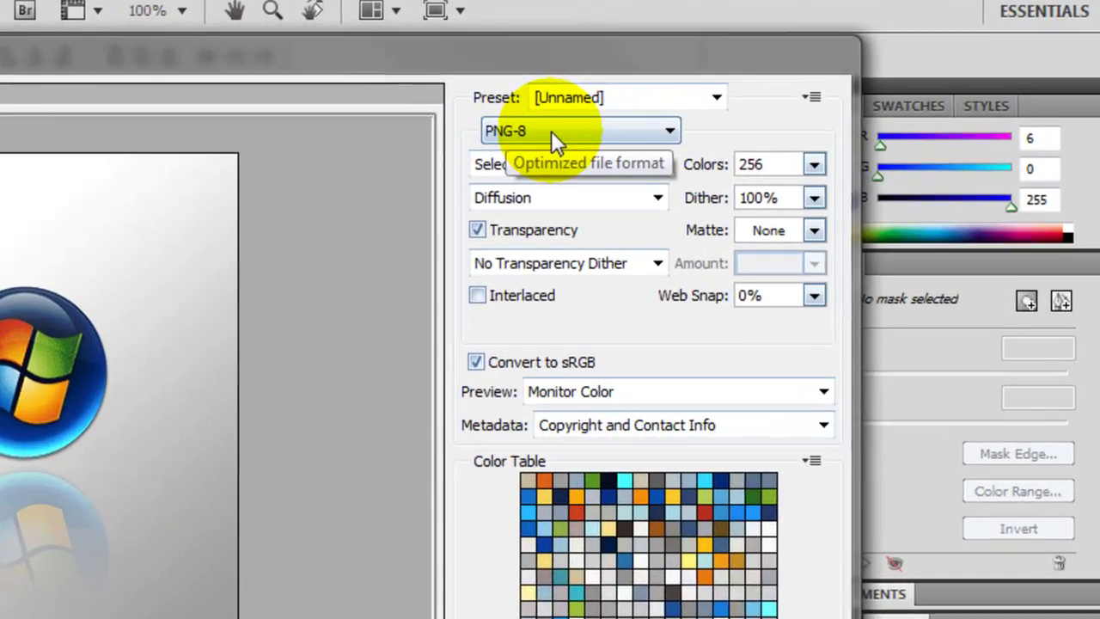
click(550, 131)
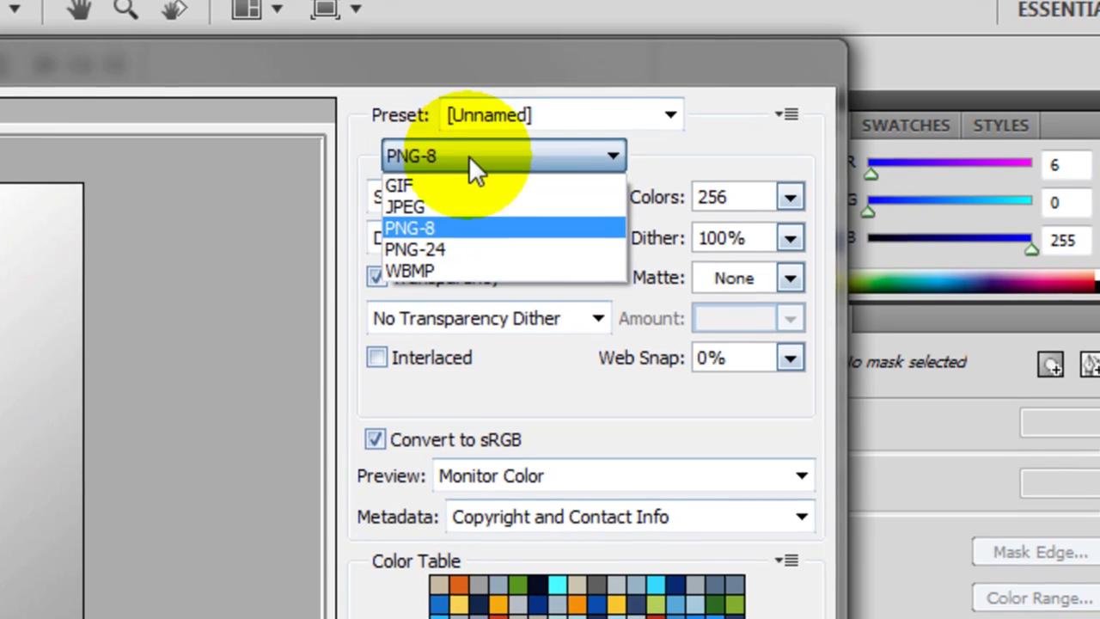
click(550, 148)
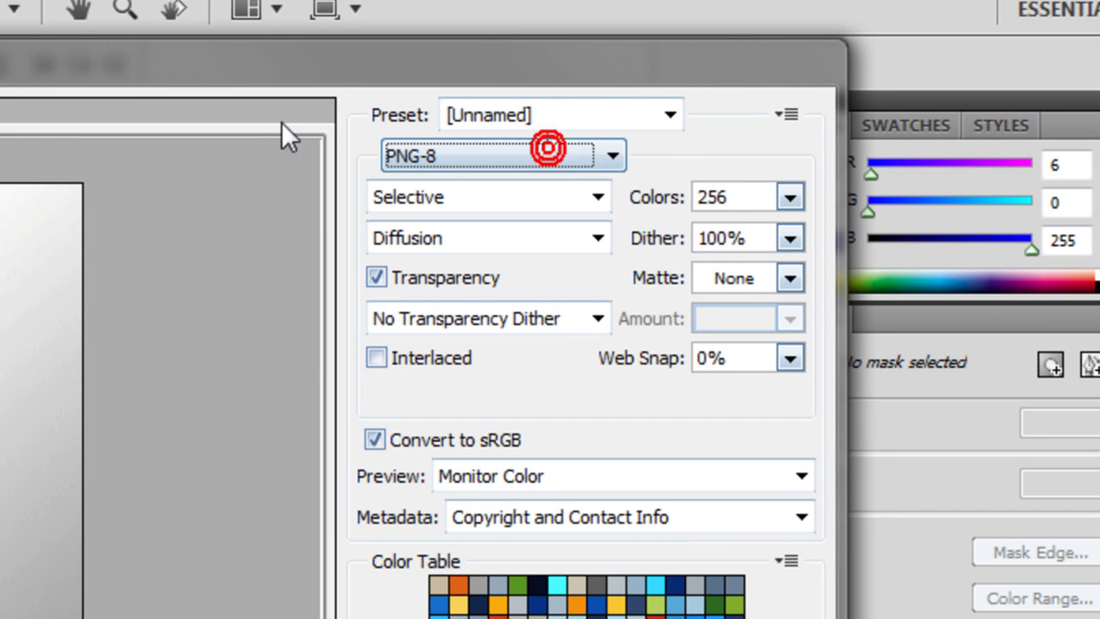
drag(14, 54, 23, 16)
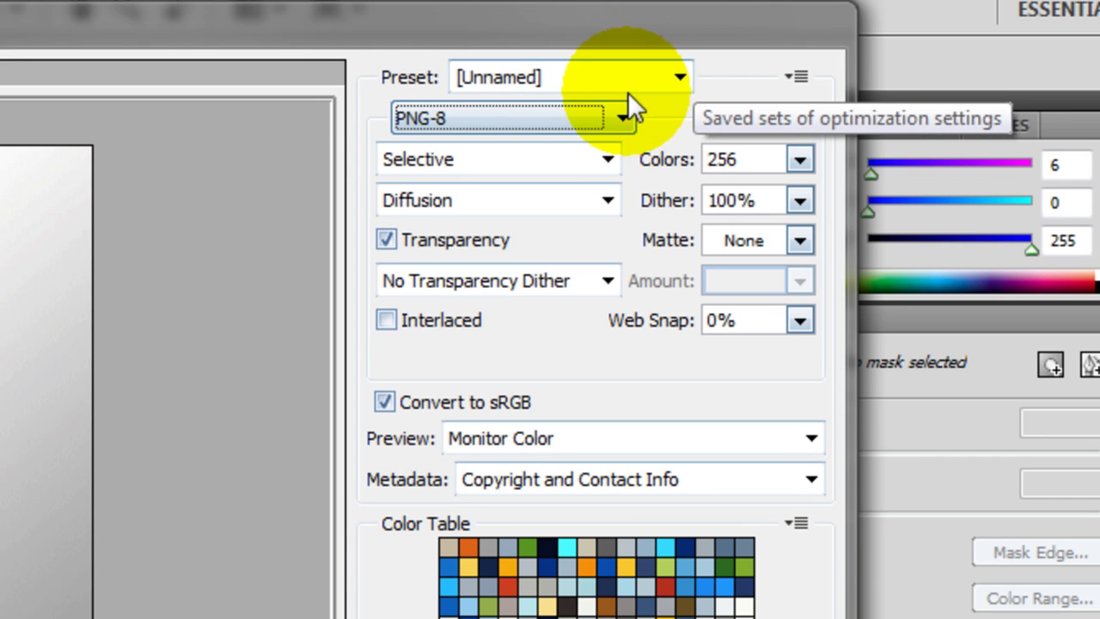
click(621, 120)
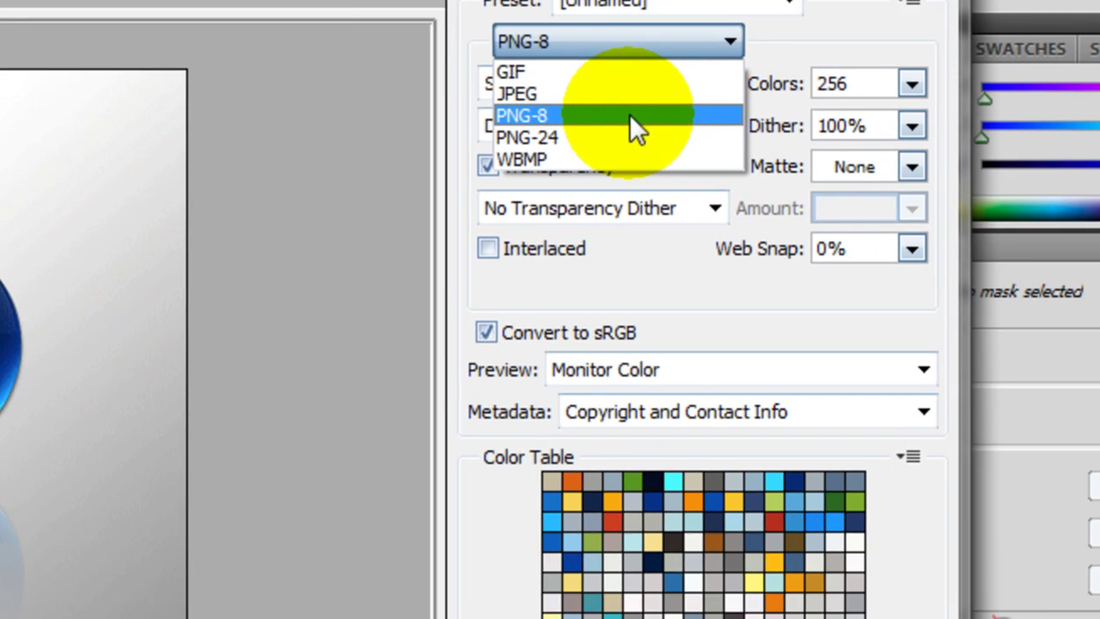
click(635, 121)
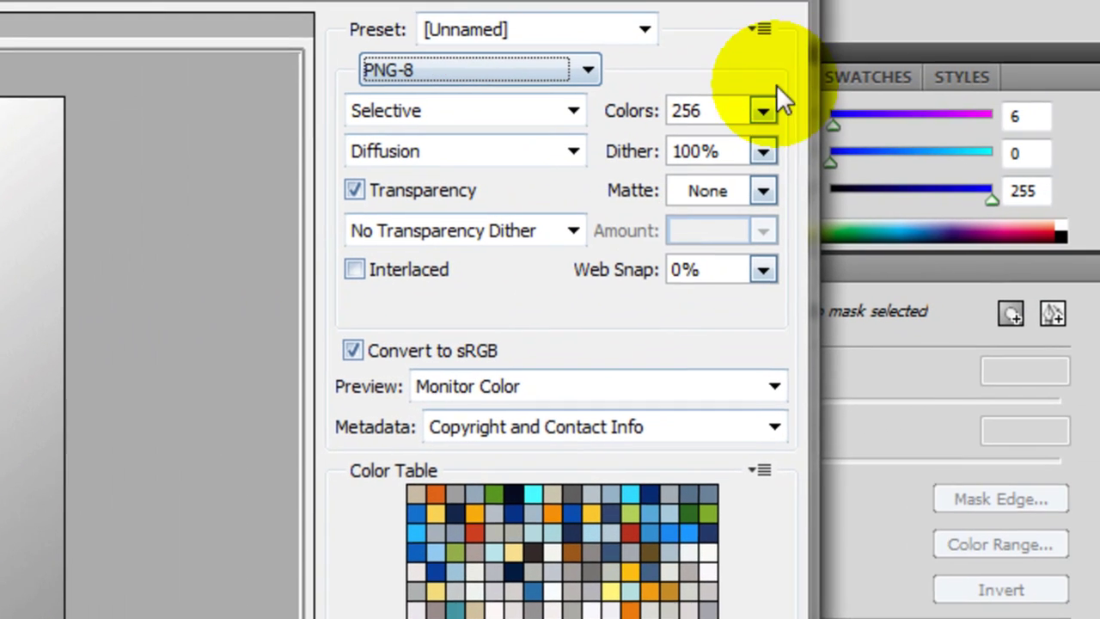
click(944, 3)
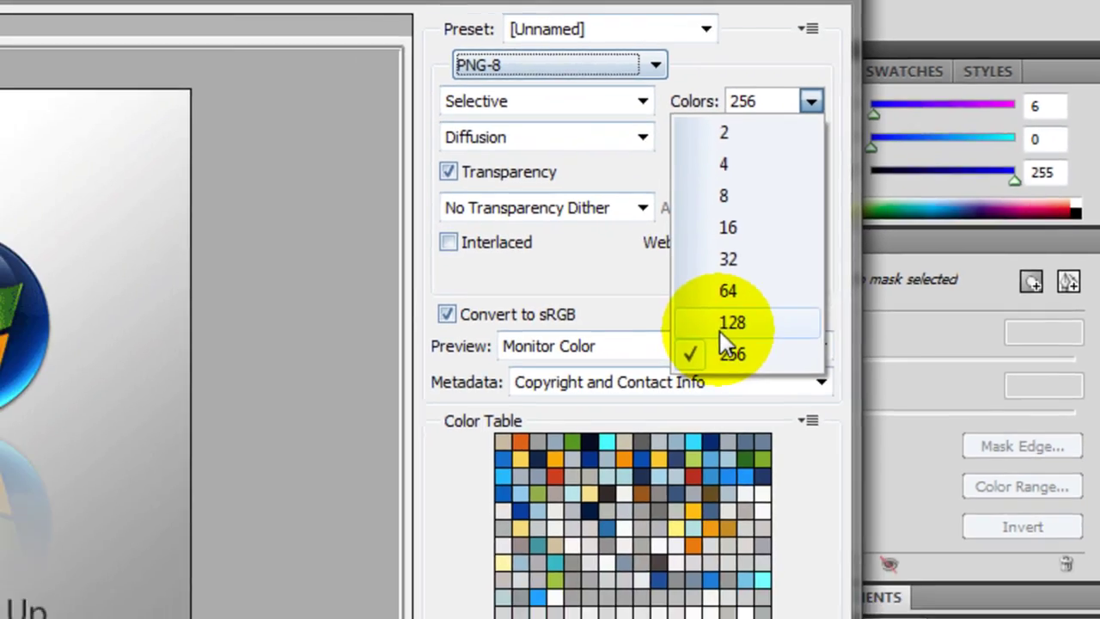
click(669, 362)
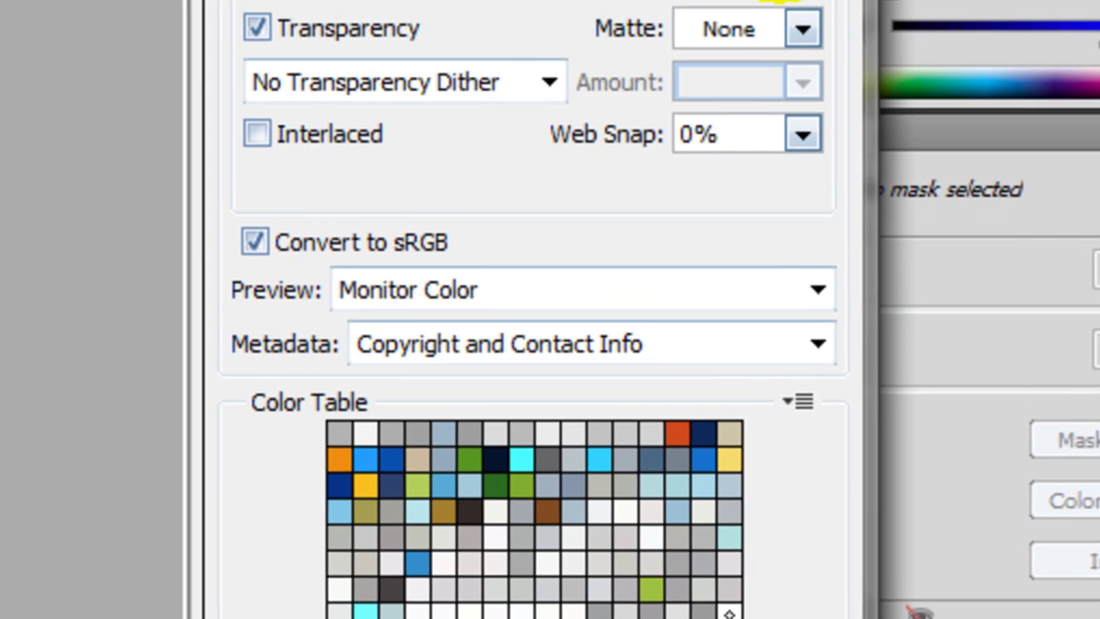
click(806, 127)
click(777, 177)
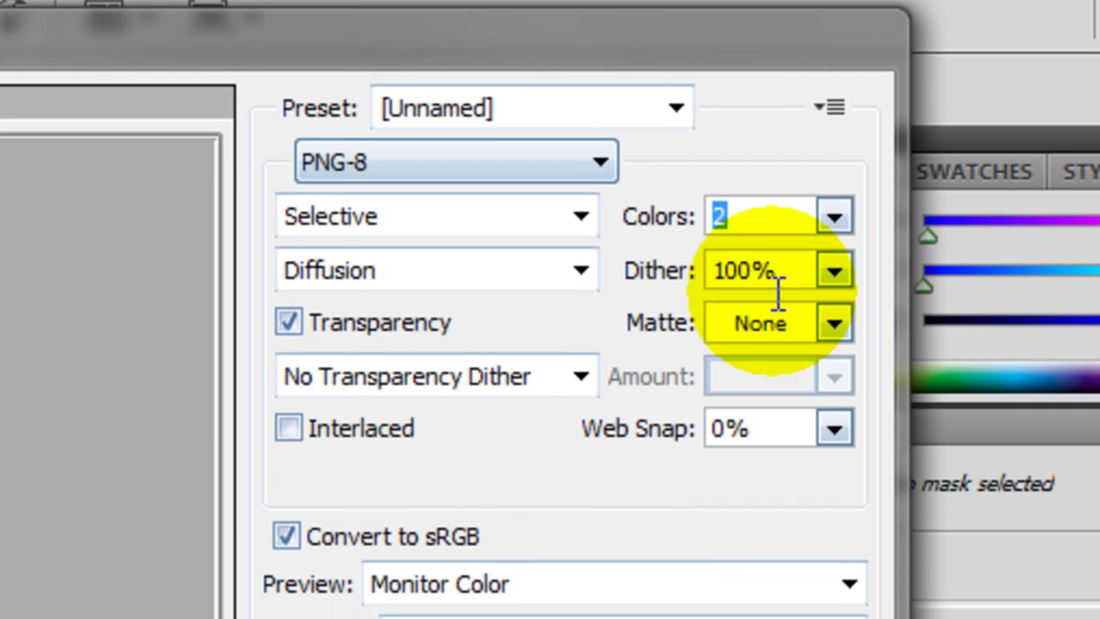
click(835, 217)
click(718, 618)
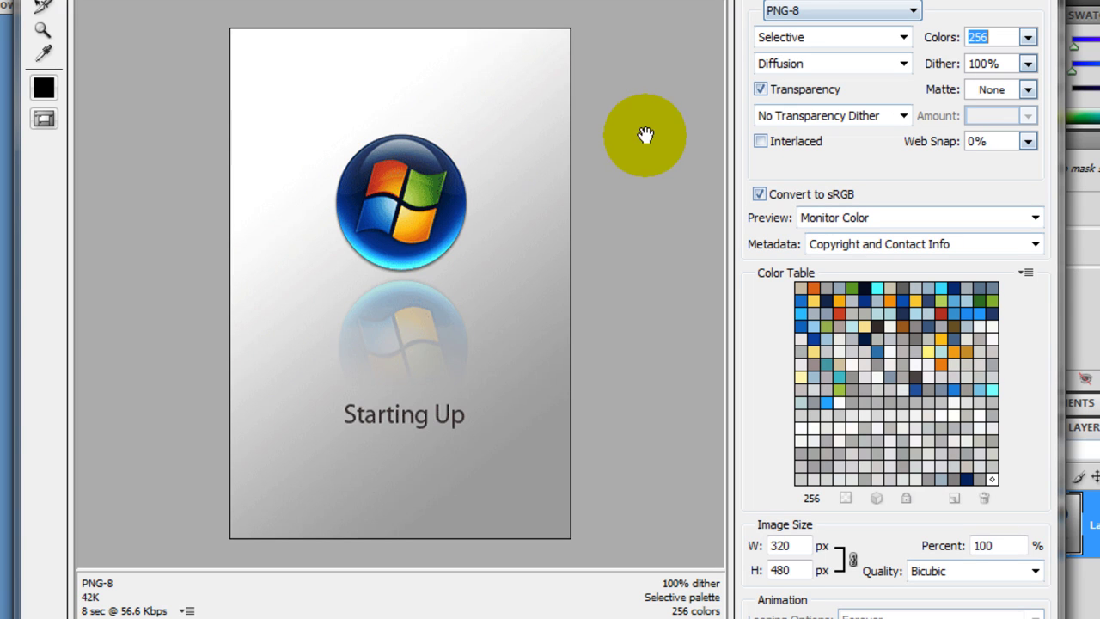
Set the dither amount to 100%.
click(1028, 62)
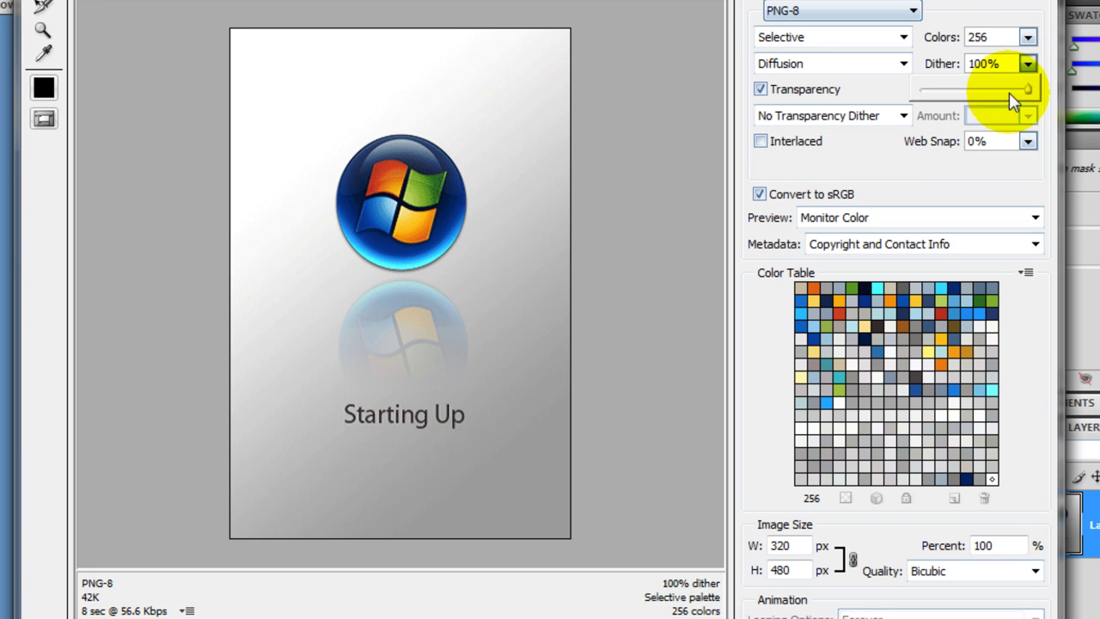
click(1009, 91)
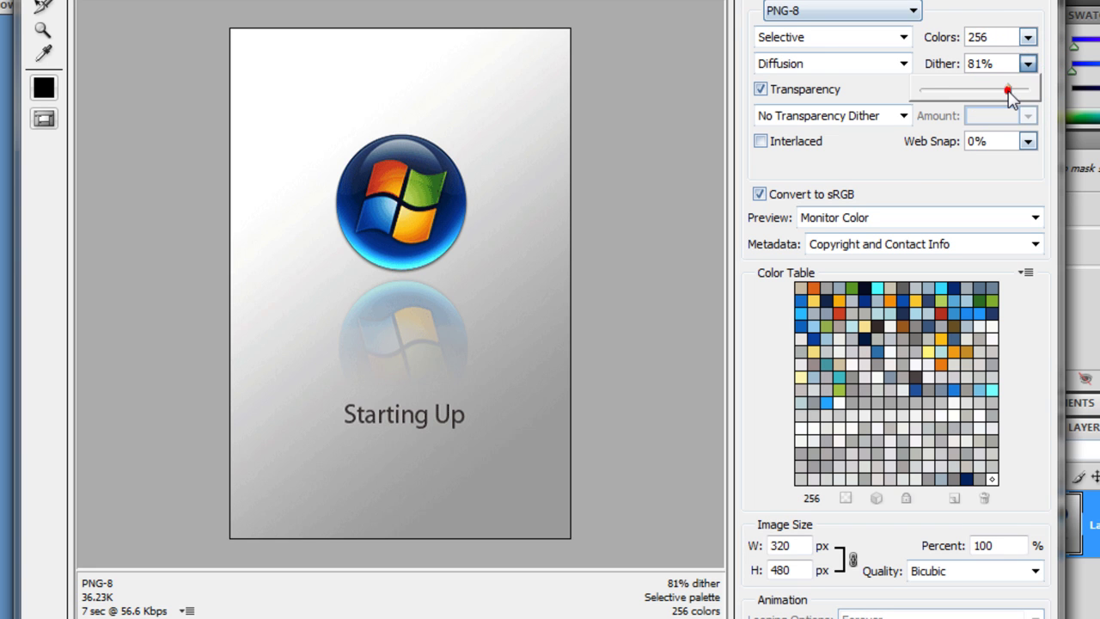
click(1016, 91)
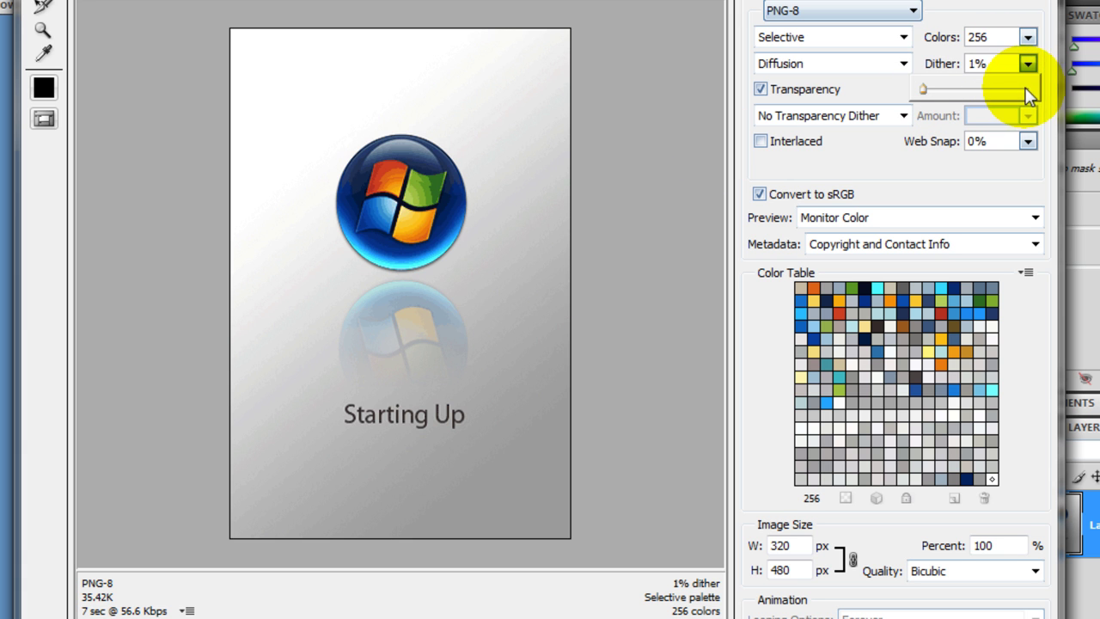
click(1026, 89)
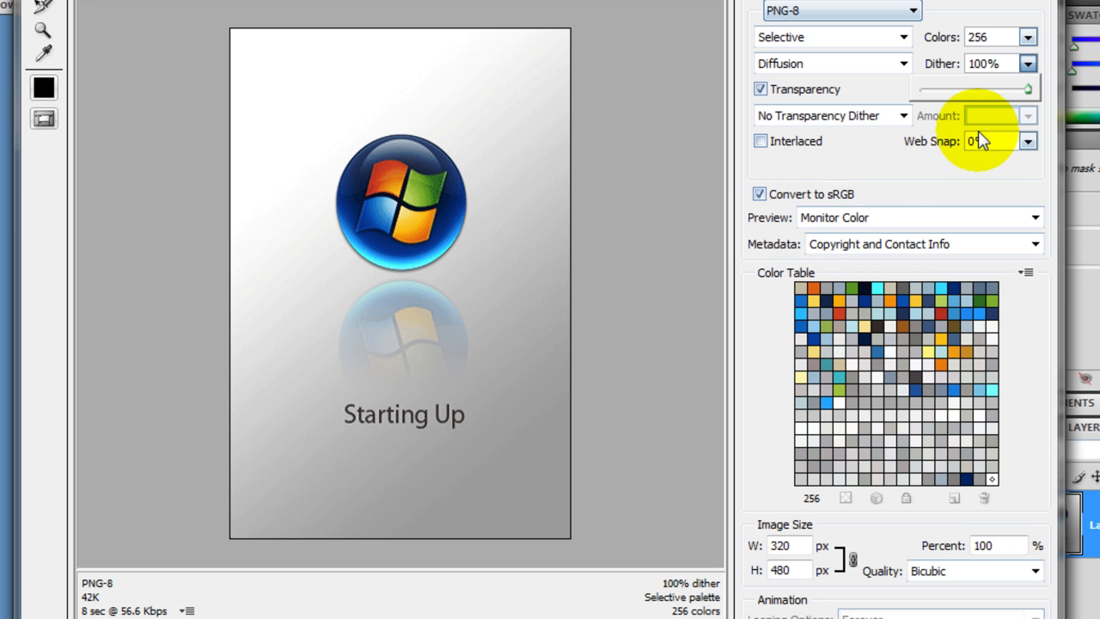
click(878, 171)
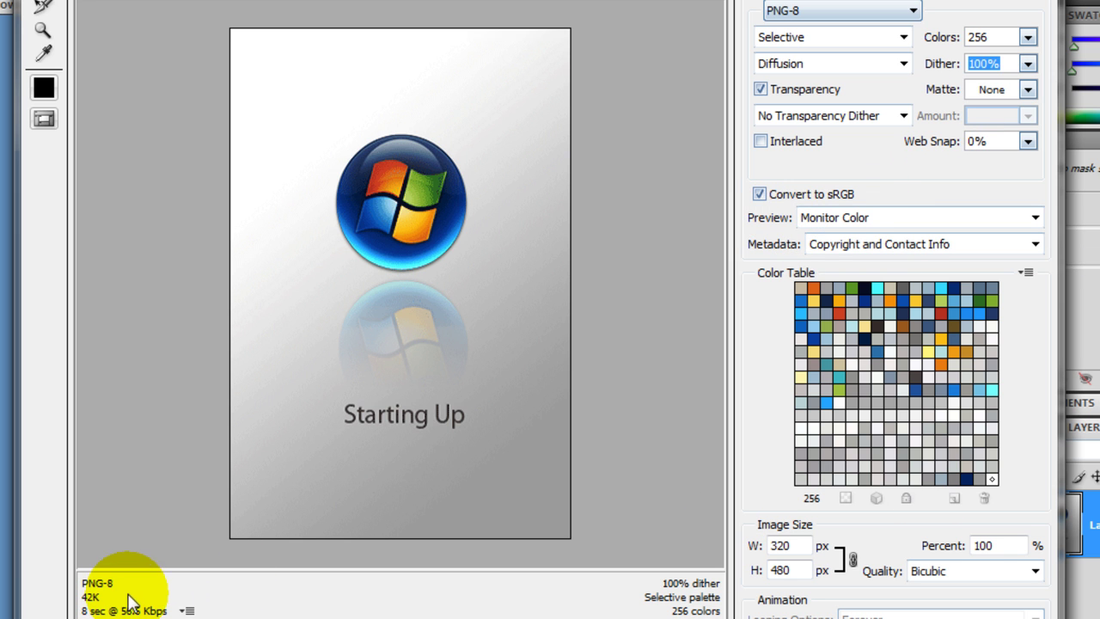
Try PNG-24, then return to PNG-8 with 256 colors at about 42K.
click(897, 8)
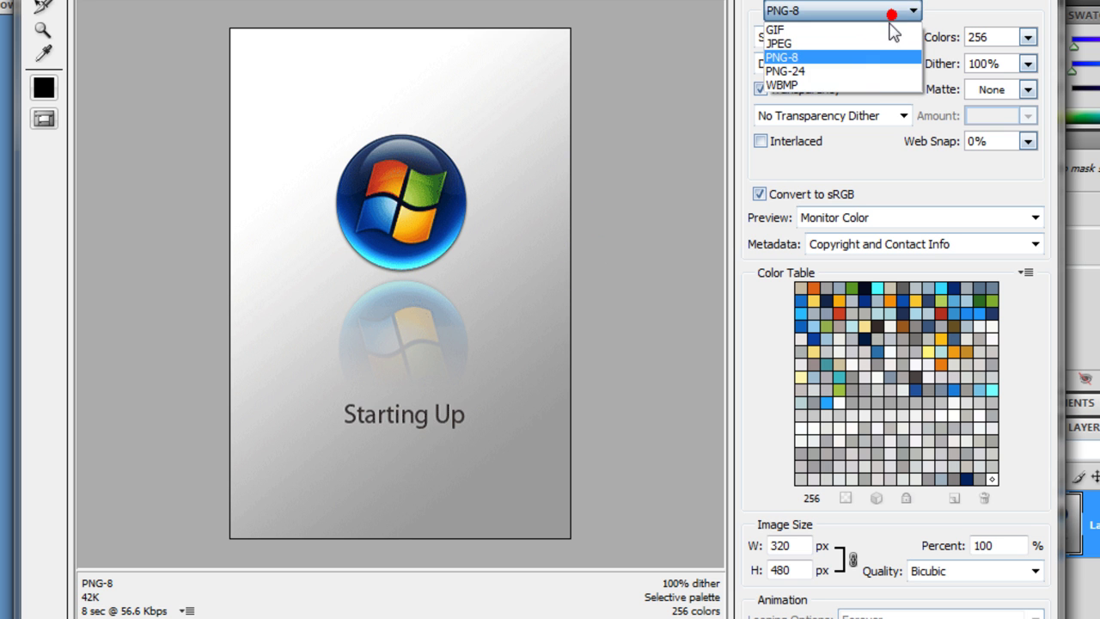
click(856, 72)
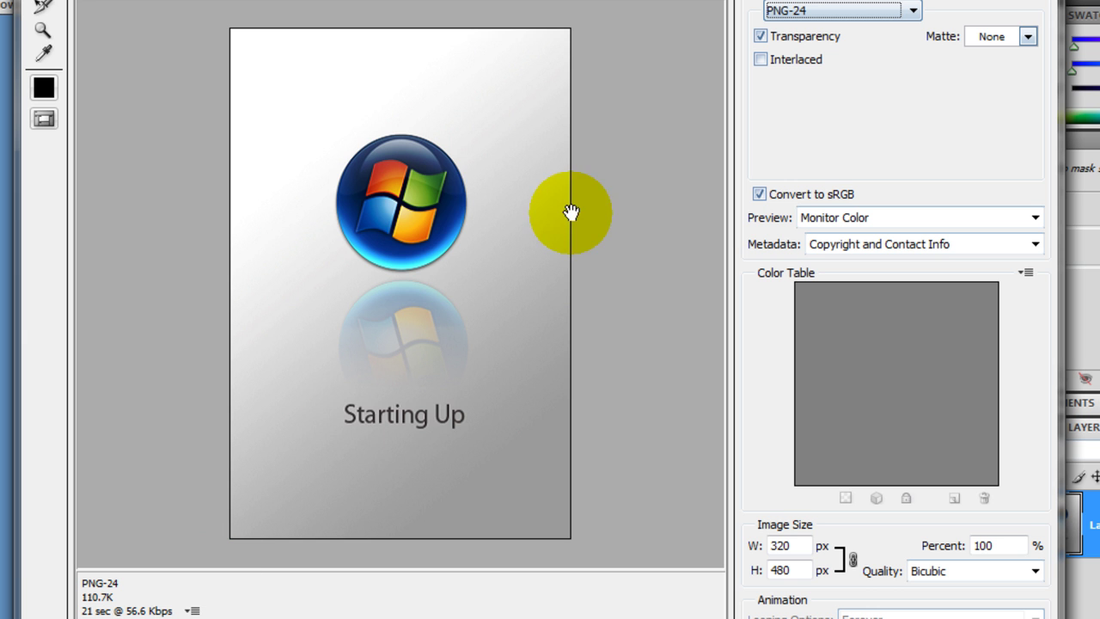
click(832, 10)
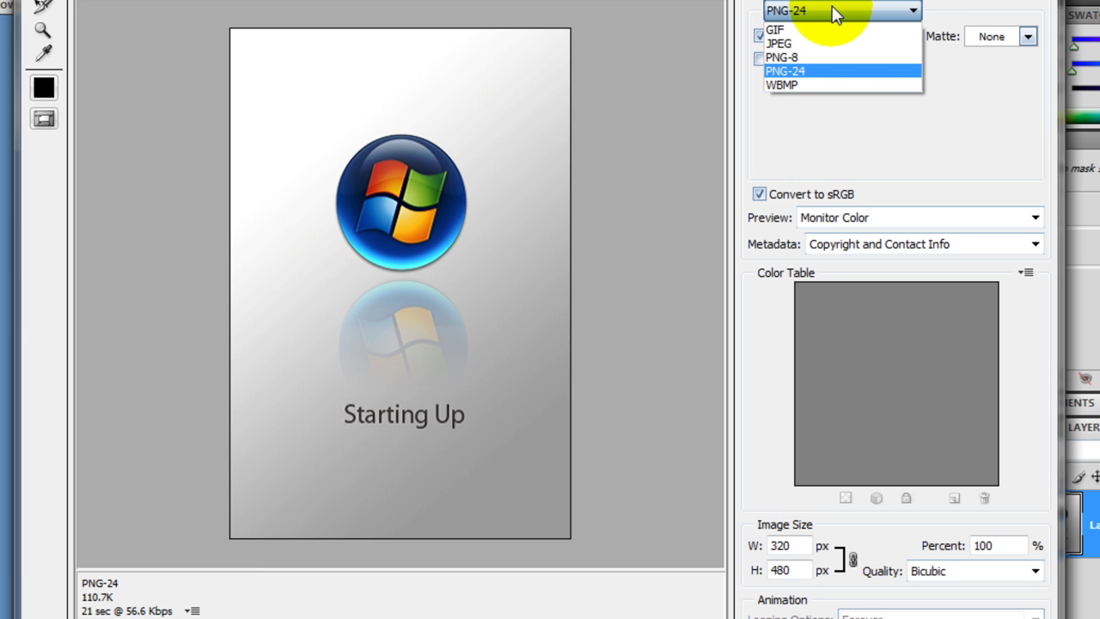
click(808, 57)
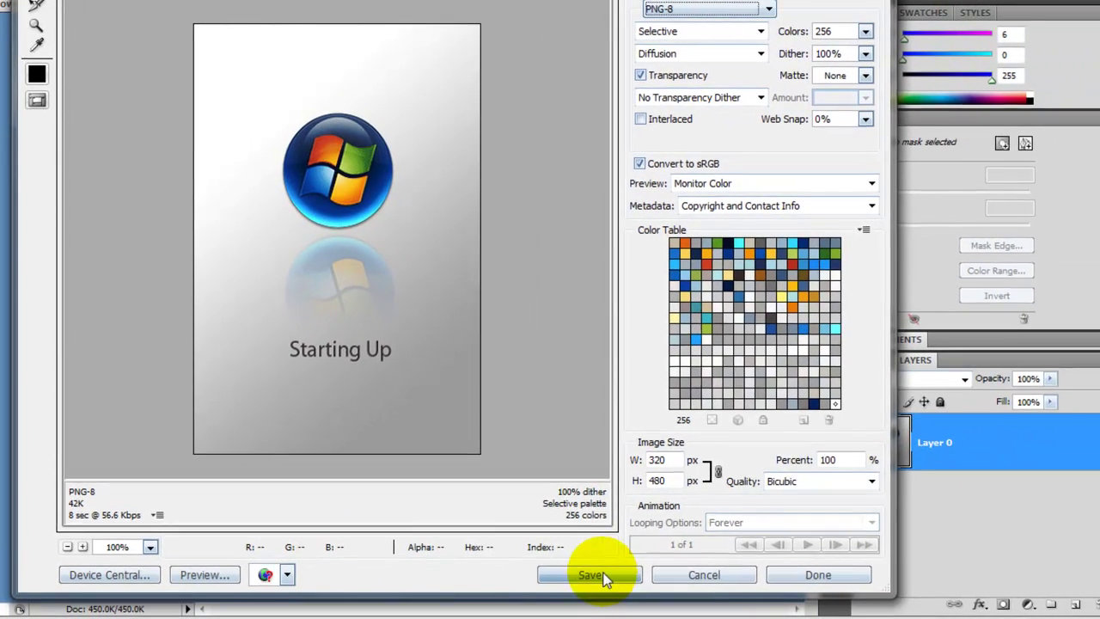
Create and open a new folder named Test in My Pictures.
click(607, 574)
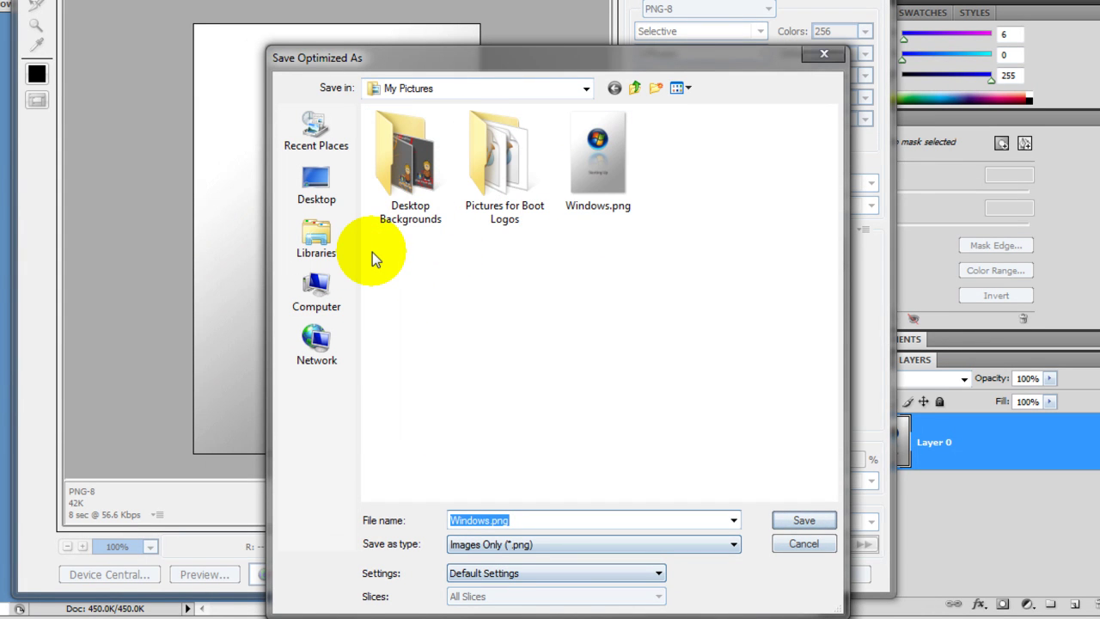
click(655, 88)
text(Te)
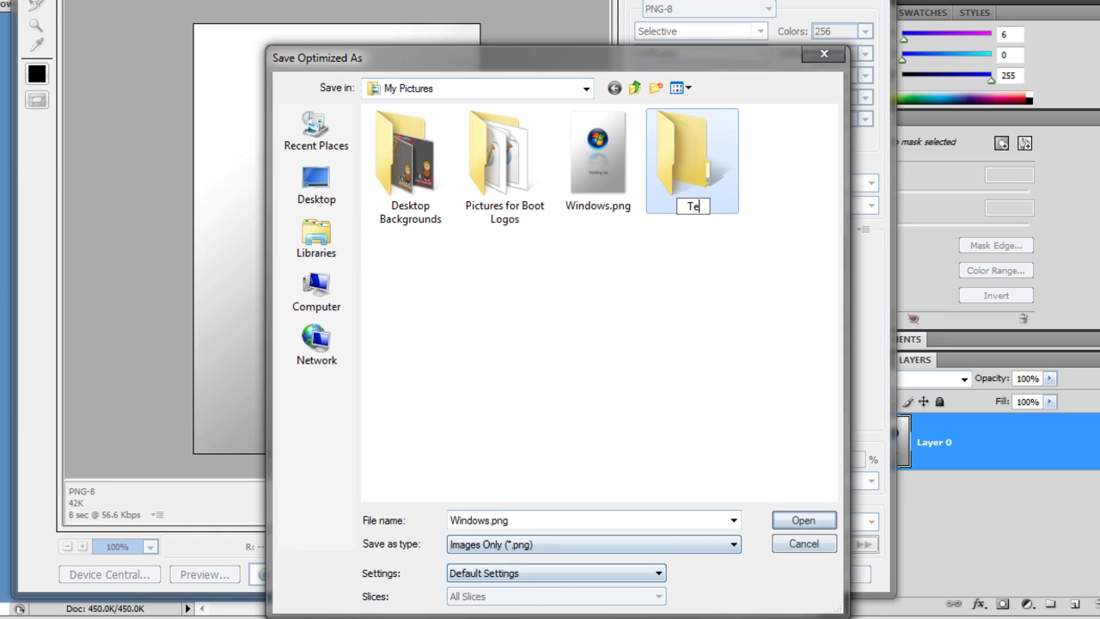
text(st)
key(Return)
double_click(698, 128)
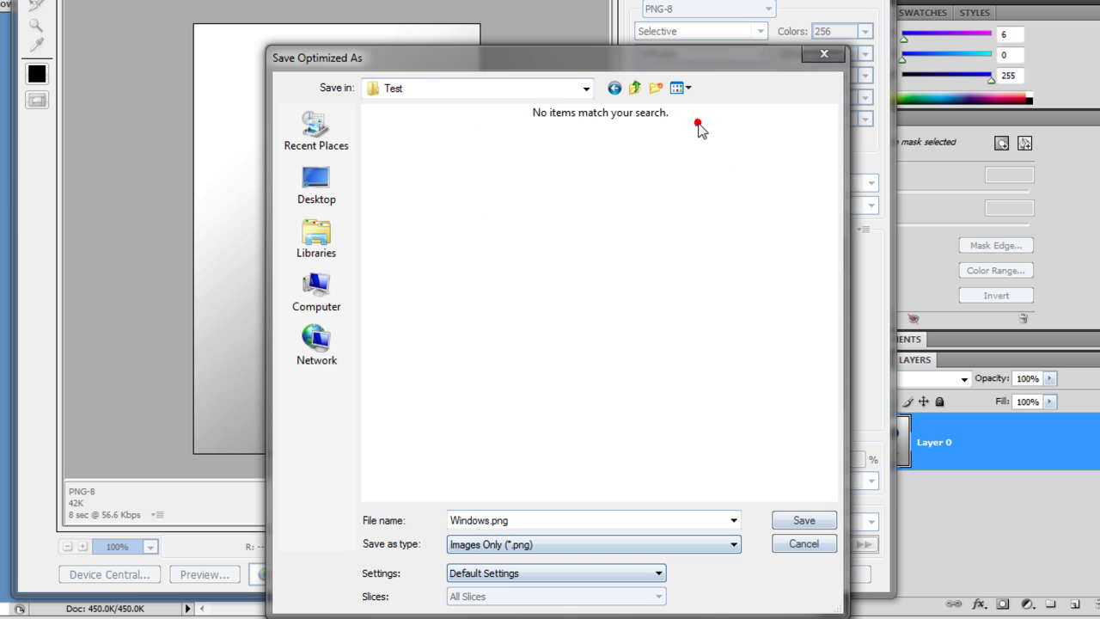
Replace 'Windows' with 'Test' in the file name and save as Test image 4 boot.png.
double_click(489, 520)
click(488, 520)
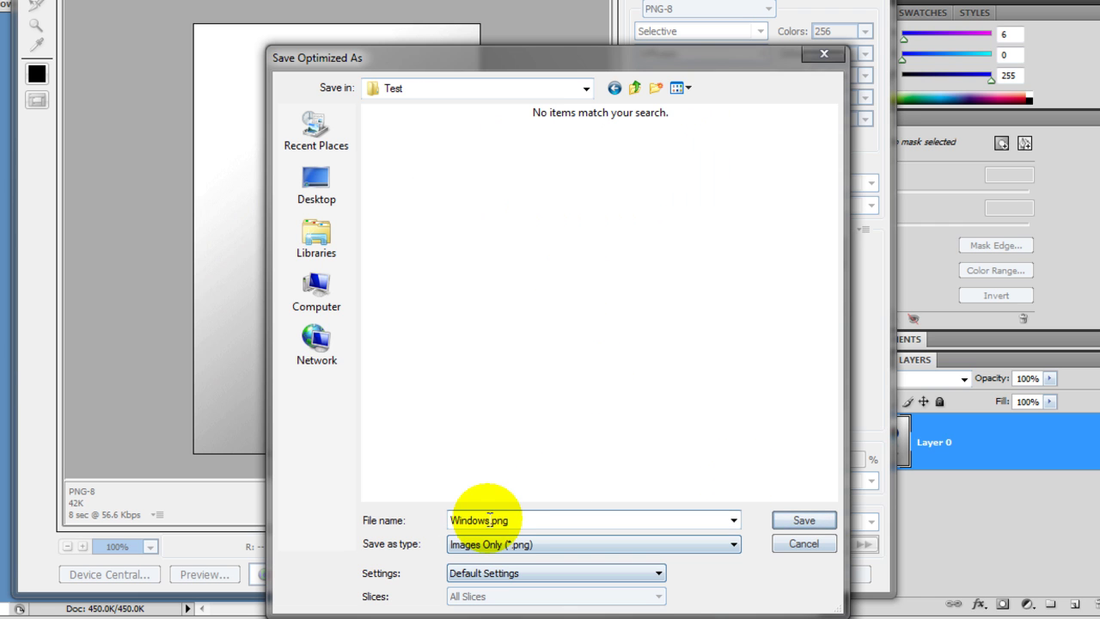
click(487, 520)
drag(487, 520, 446, 526)
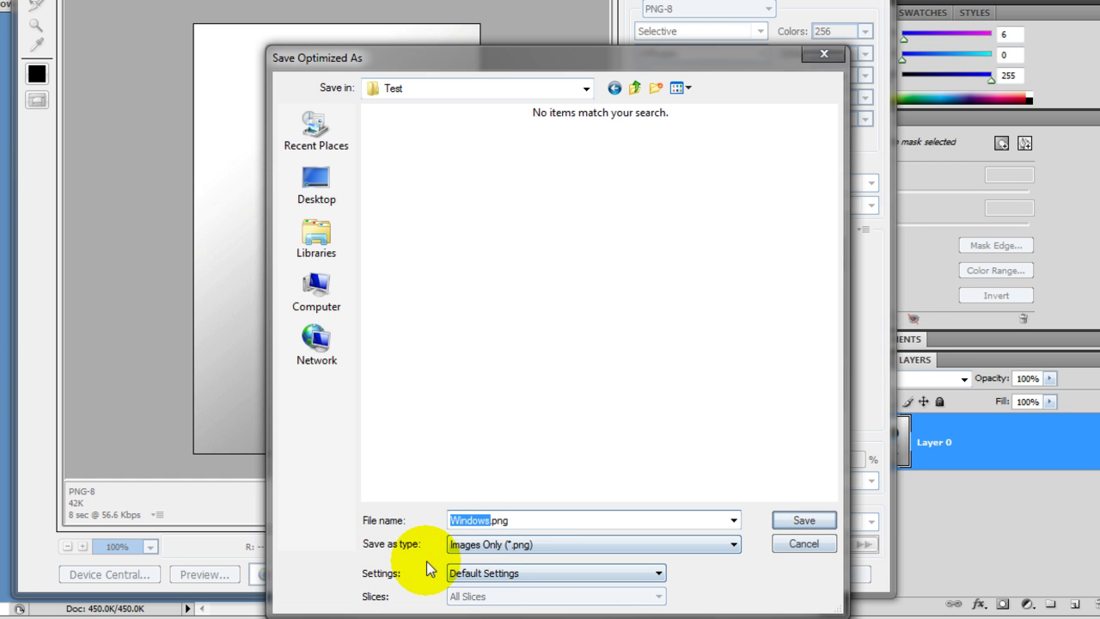
text(Test image 4 boot)
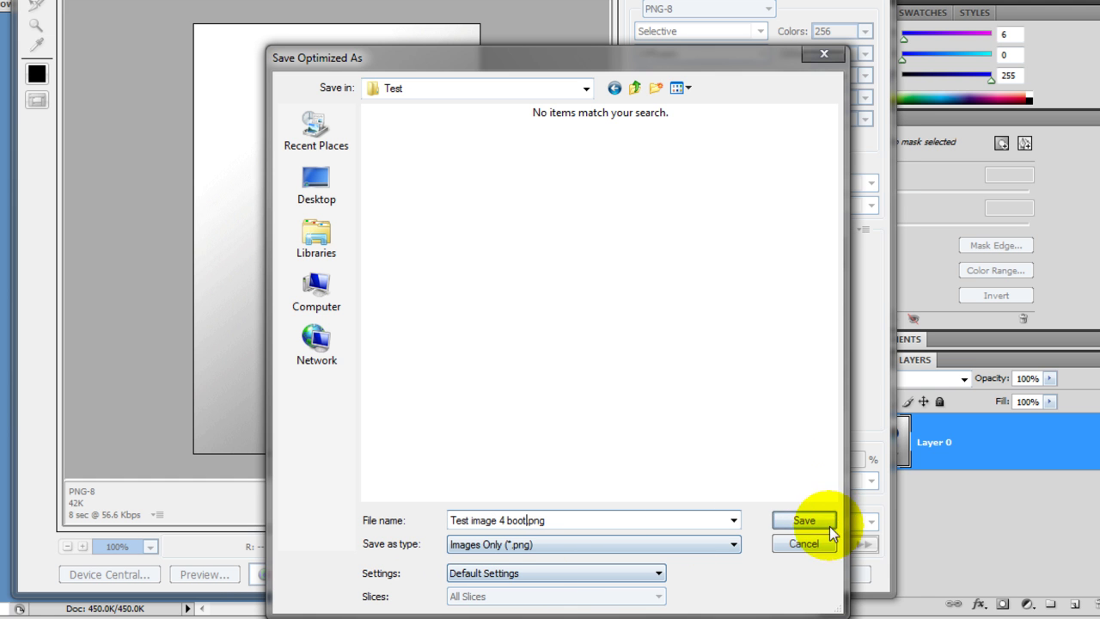
click(830, 526)
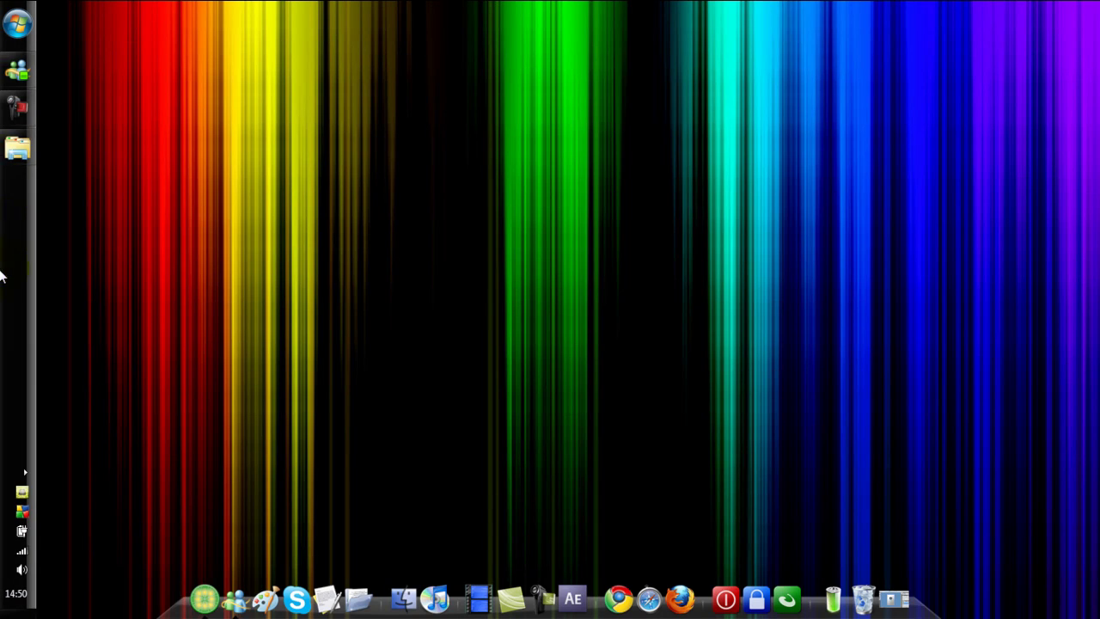
Launch redsn0w.exe from the redsn0w-win_0.9.4 folder.
click(23, 156)
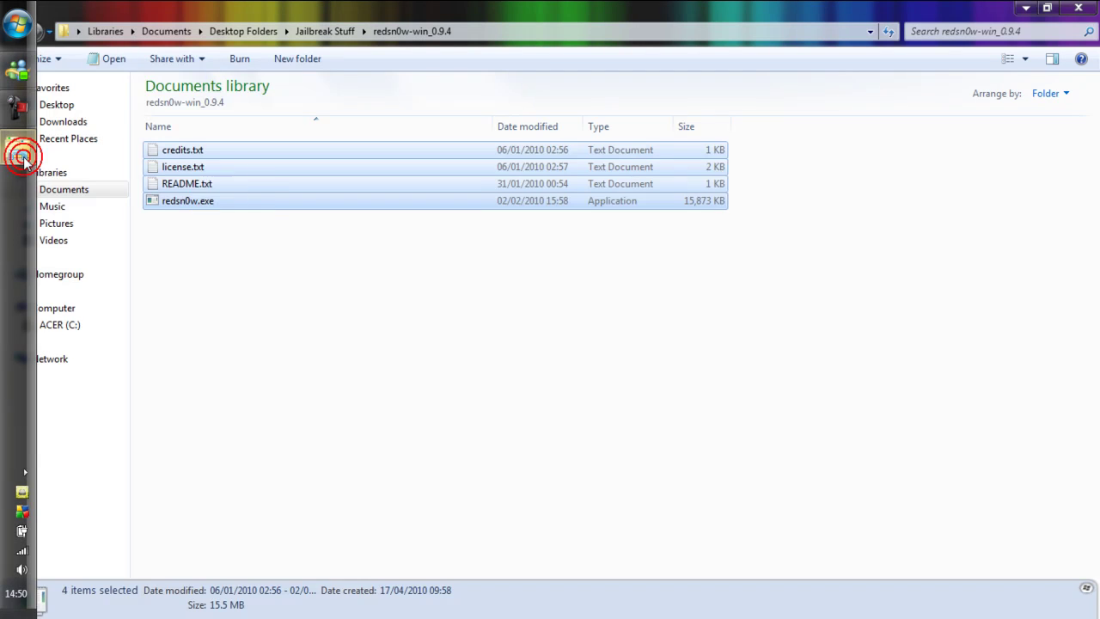
double_click(356, 8)
click(302, 289)
double_click(255, 248)
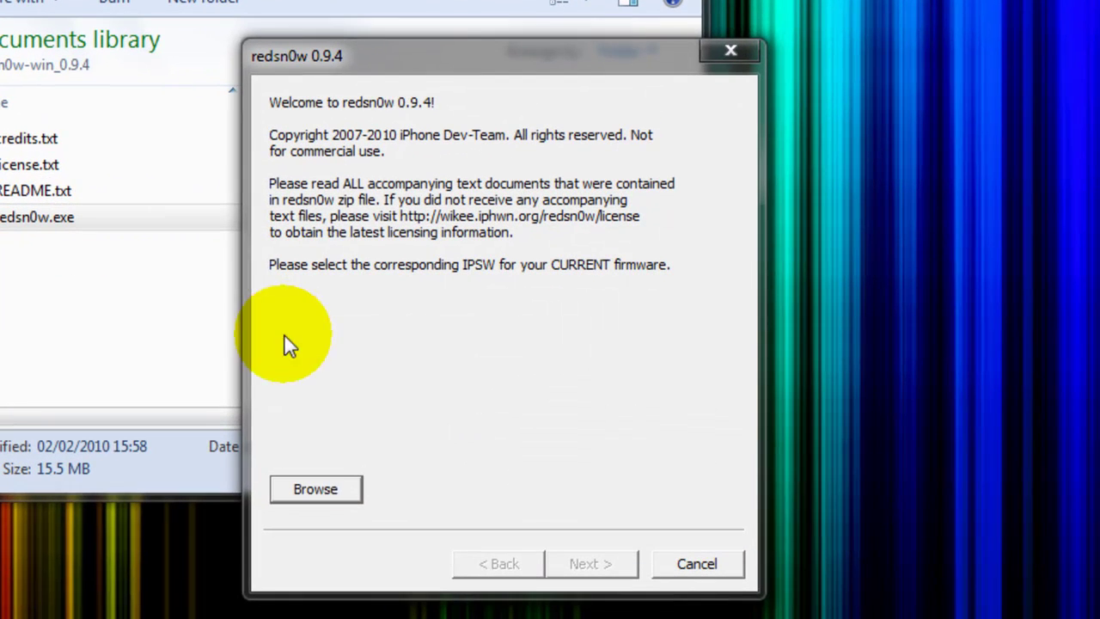
Load iPod2,1_3.1.2_7D11_Restore.ipsw from the Jailbreak Stuff folder.
click(340, 478)
click(327, 479)
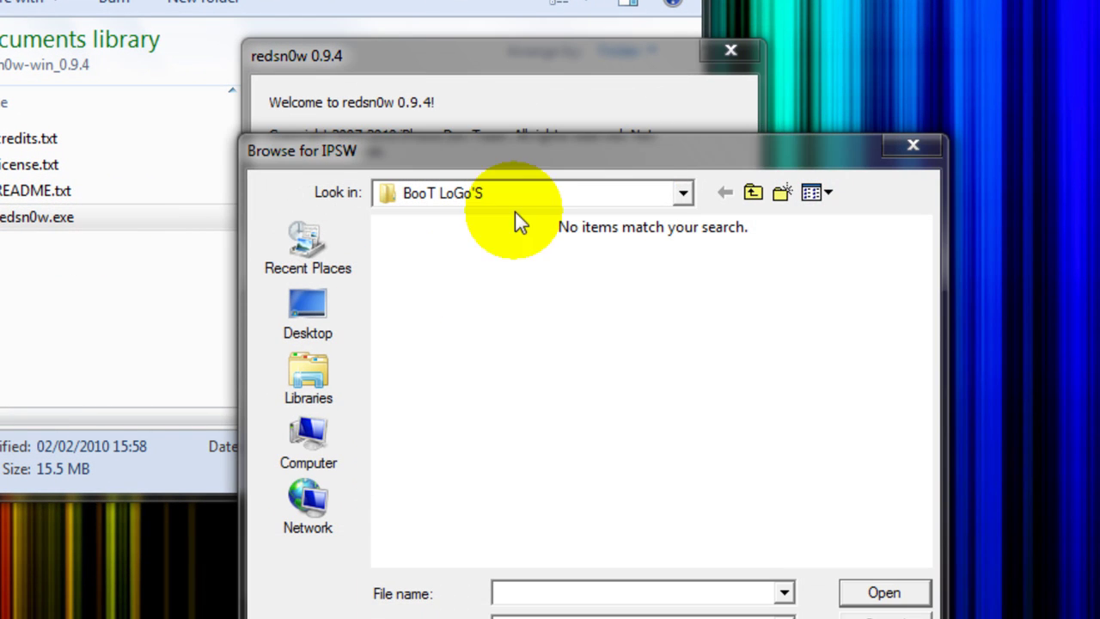
click(683, 196)
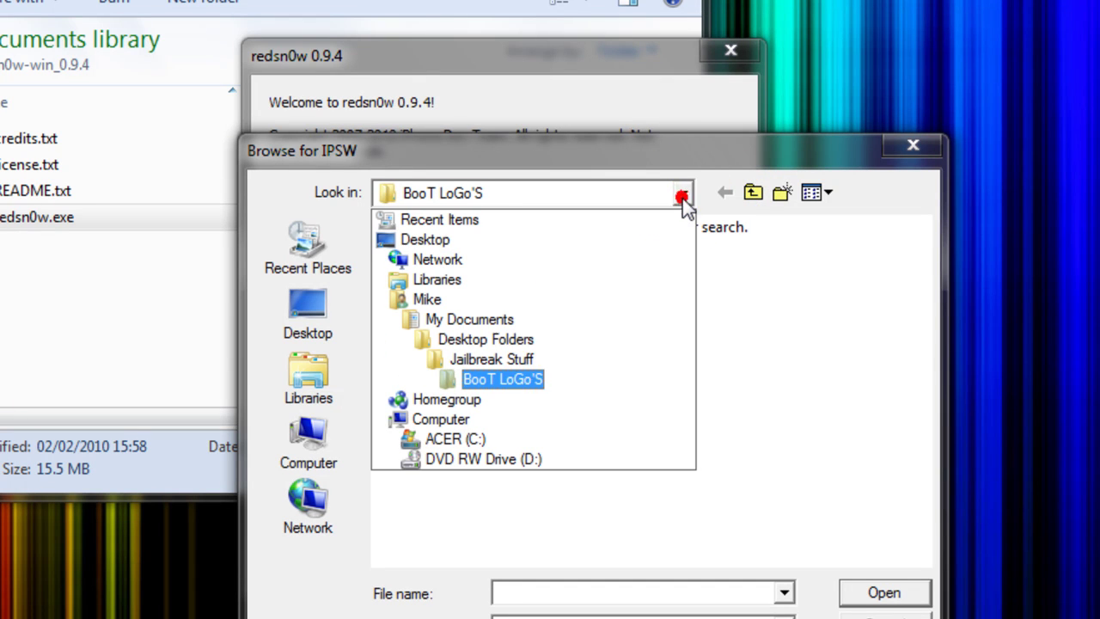
click(550, 366)
double_click(464, 310)
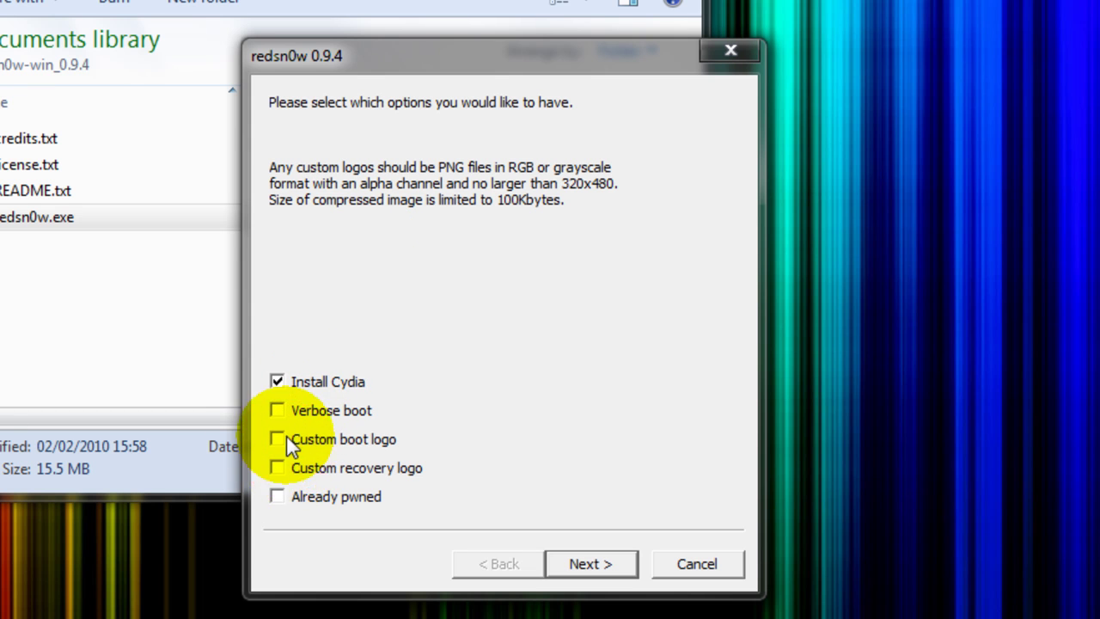
Enable Already pwned and Custom boot logo using Test-image-4-boot.png from Pictures > Test.
click(278, 490)
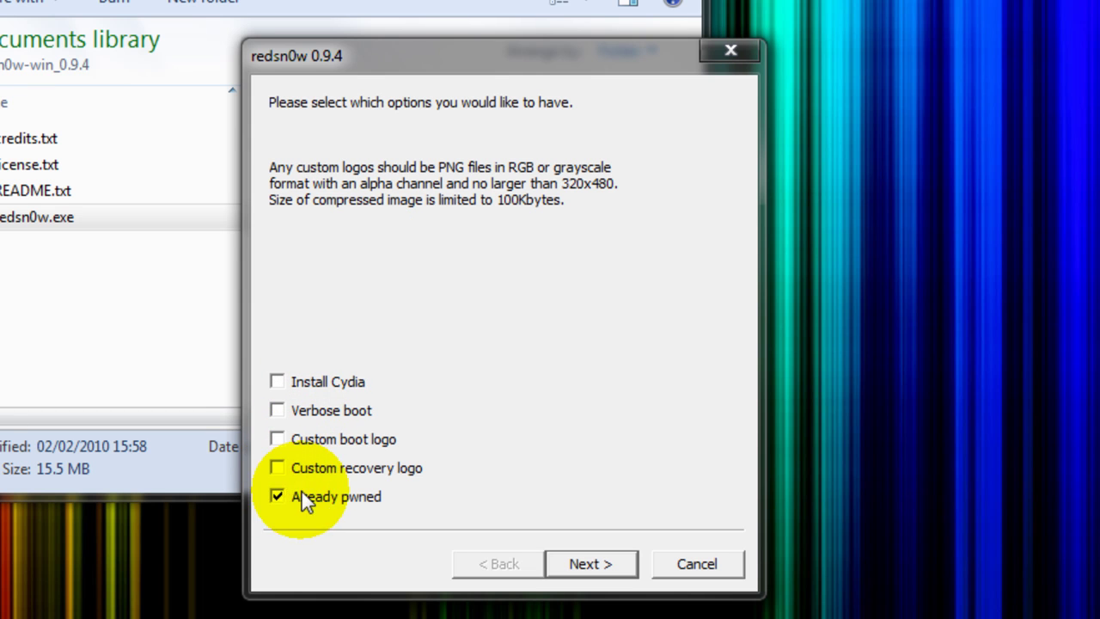
click(277, 440)
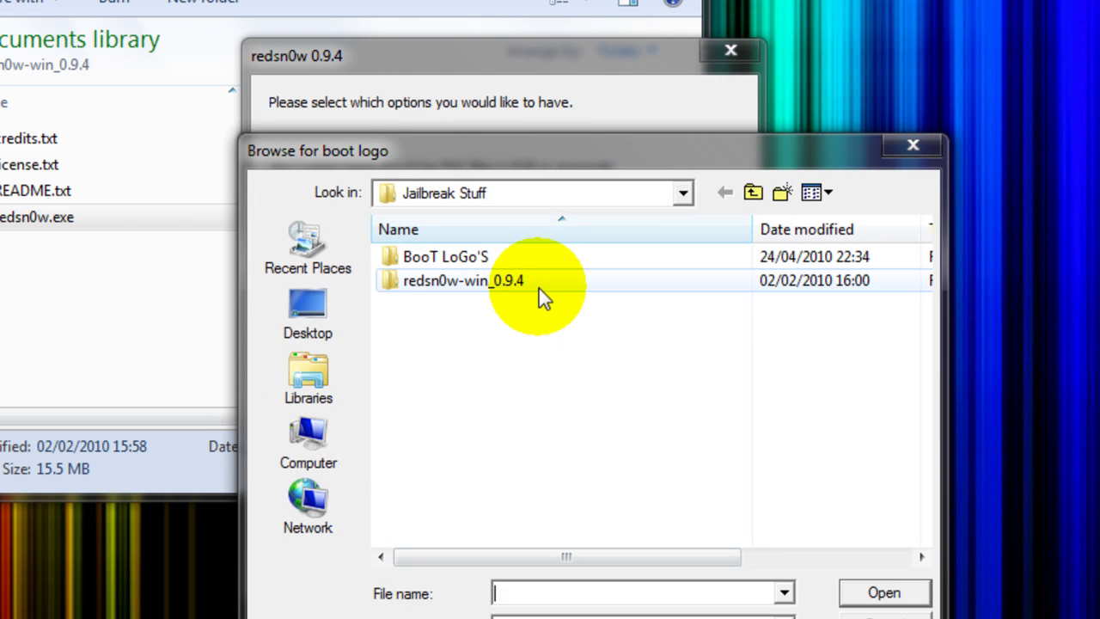
click(463, 155)
drag(464, 159, 474, 66)
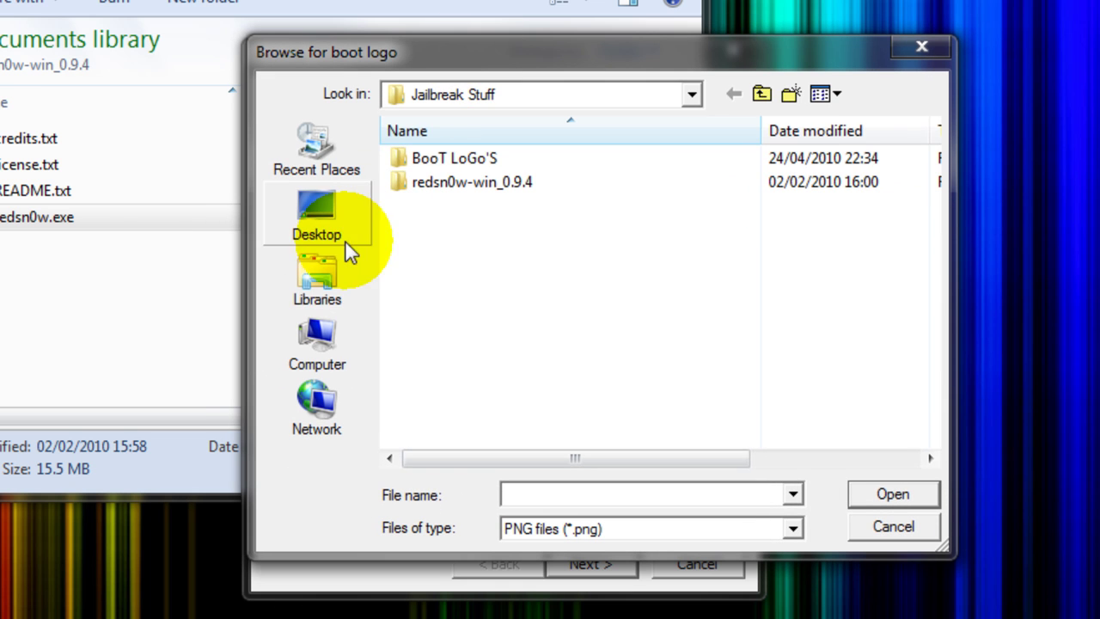
click(317, 284)
double_click(552, 213)
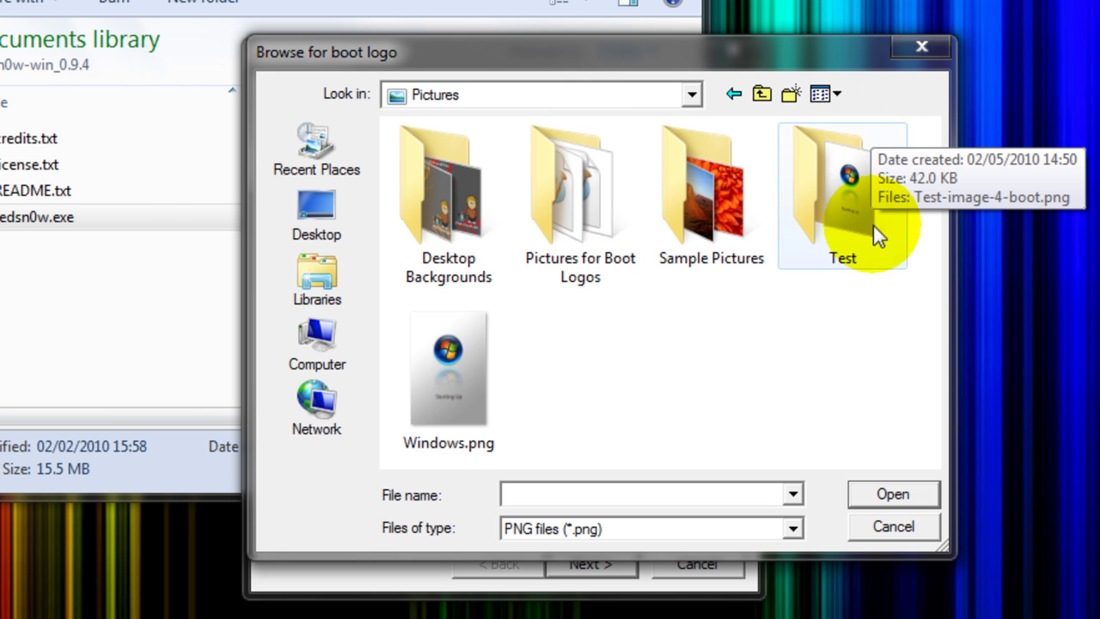
double_click(851, 184)
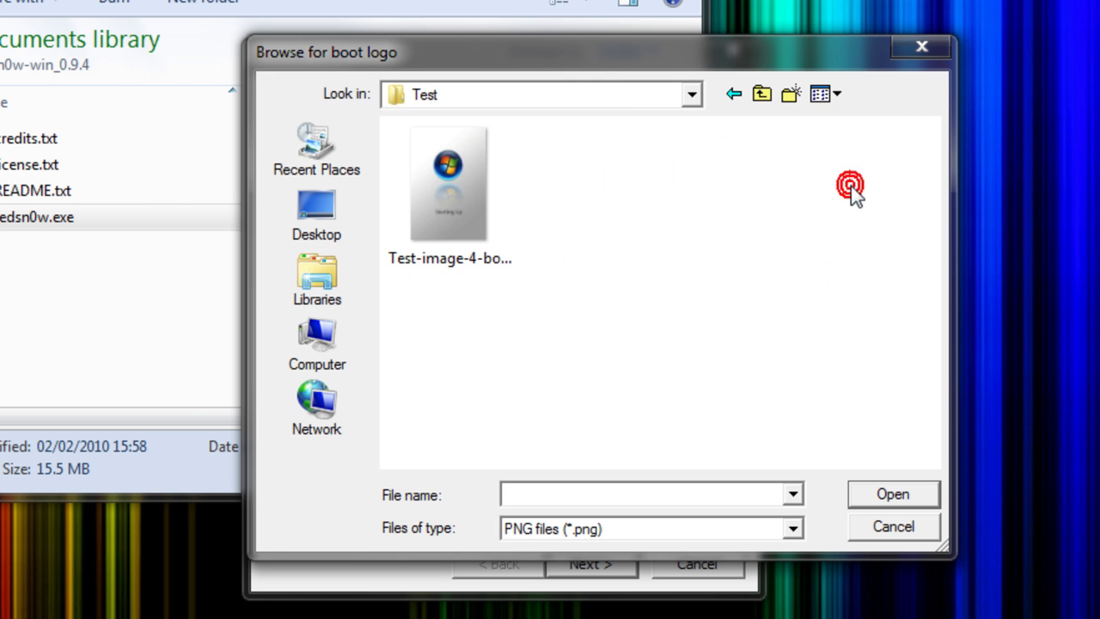
click(484, 248)
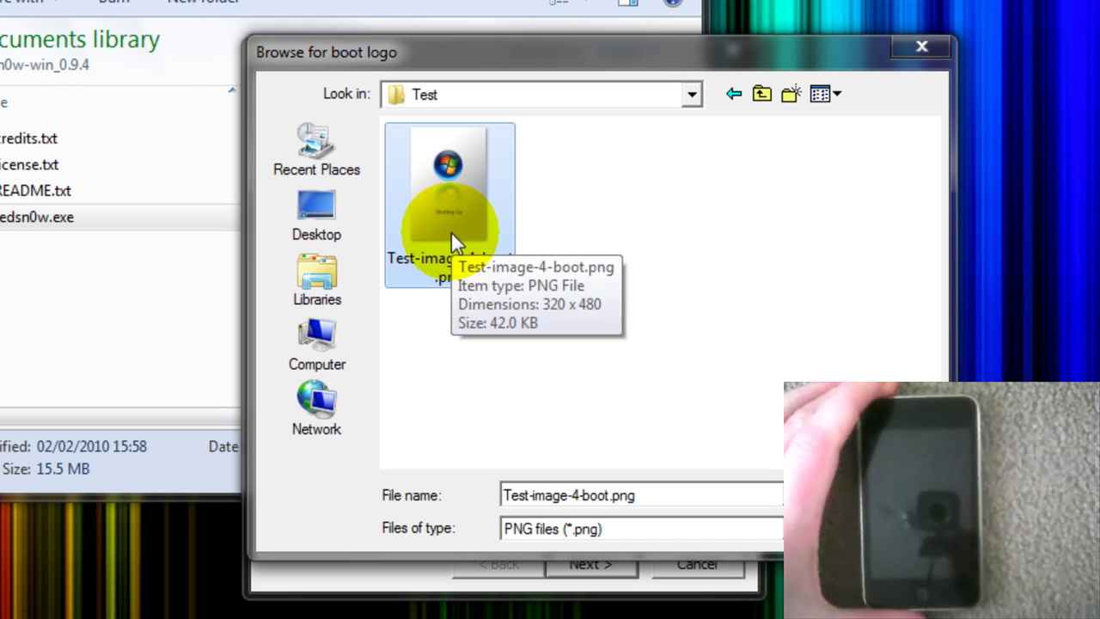
double_click(452, 231)
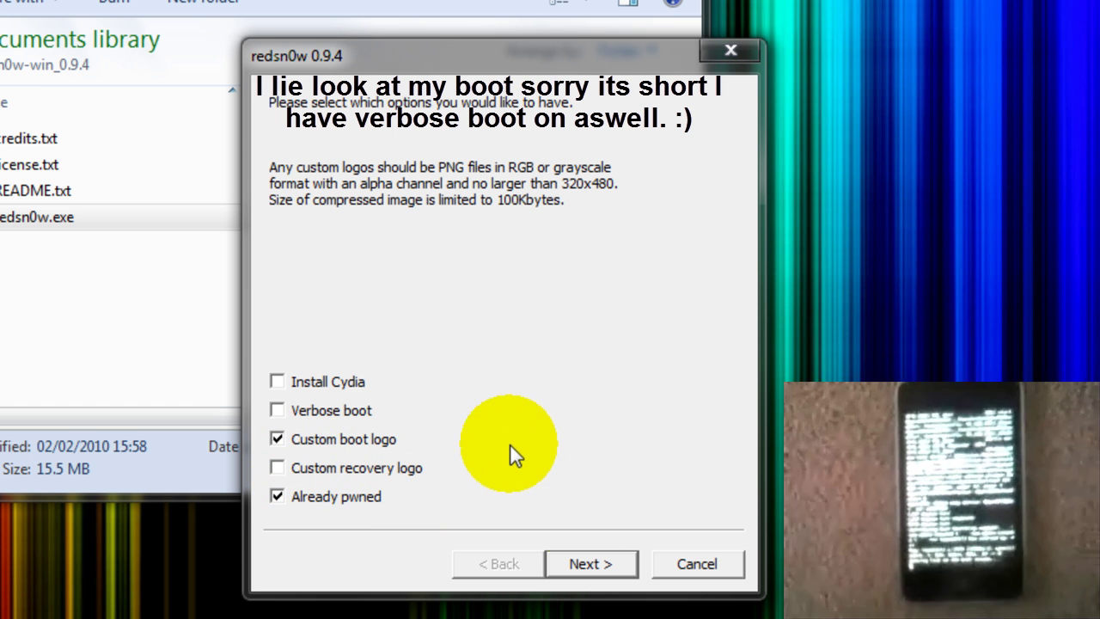
Confirm the redsn0w jailbreak options and continue to the Recovery Mode connection instructions.
click(593, 563)
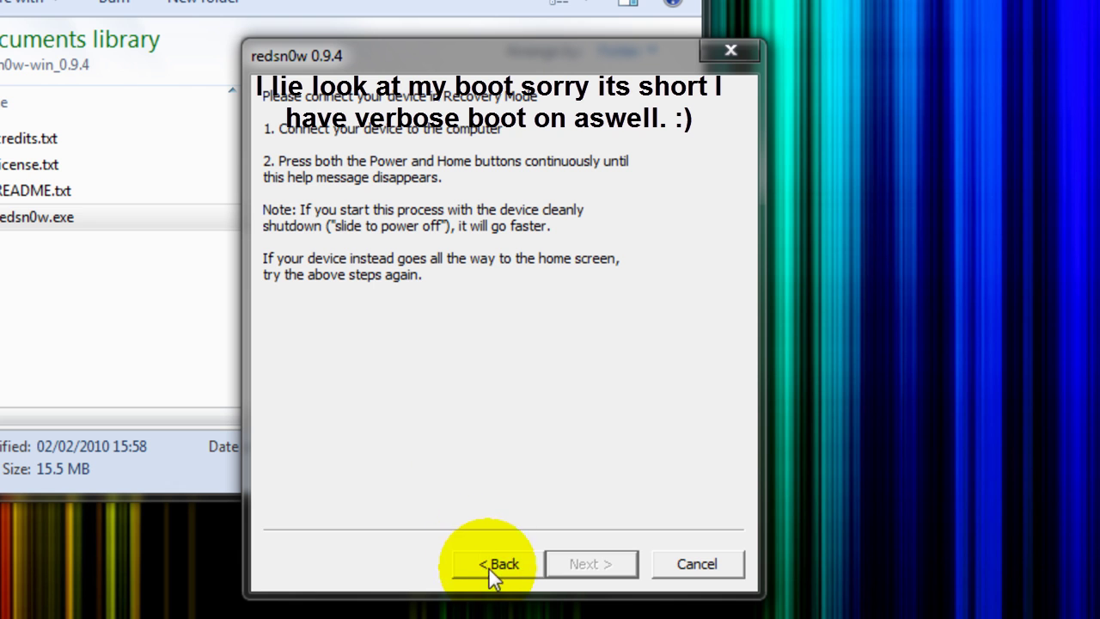